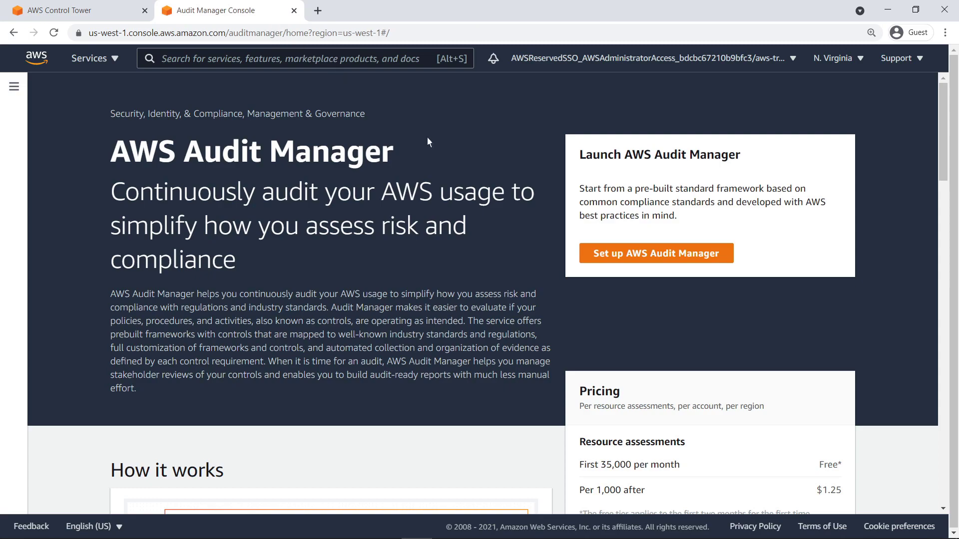
Start the AWS Audit Manager setup and assign the delegated administrator using the audit account's ID.
{"action": "left_click", "coordinate": [591, 255]}
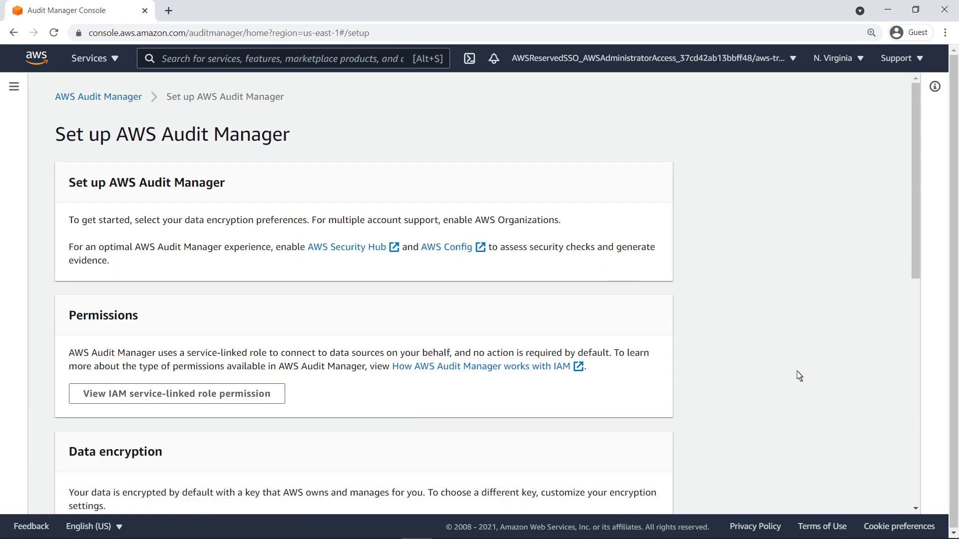
{"action": "scroll", "coordinate": [890, 426], "scroll_direction": "down", "scroll_amount": 7}
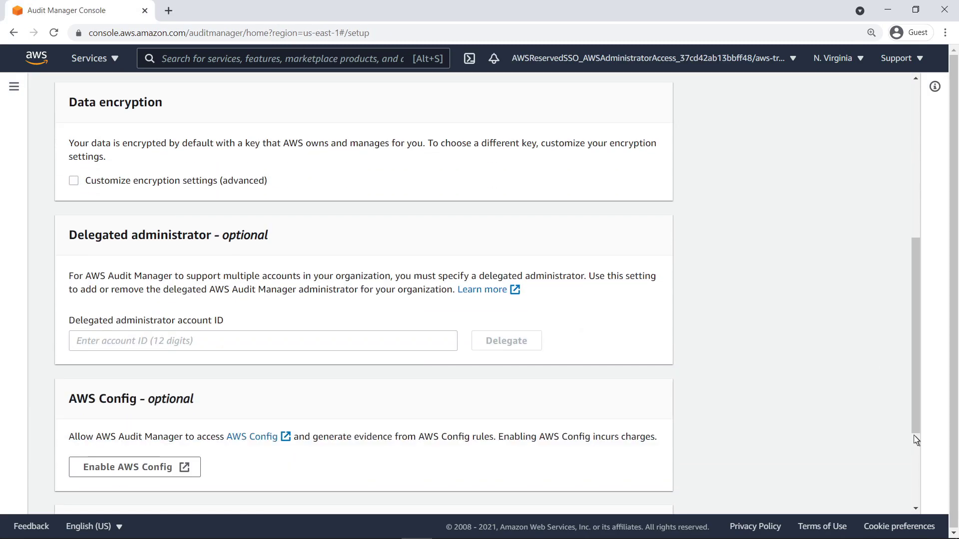
{"action": "left_click", "coordinate": [72, 347]}
{"action": "type", "text": "972913815315"}
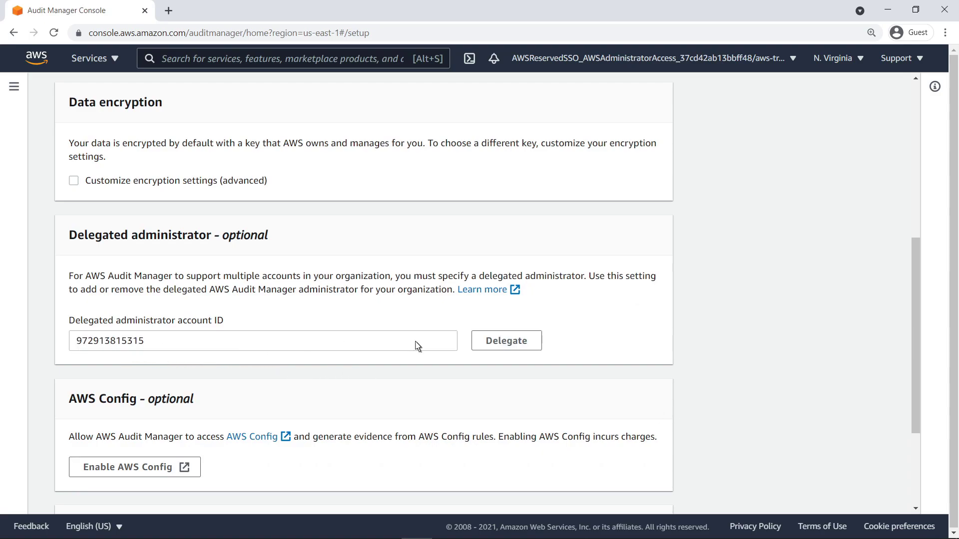
{"action": "left_click", "coordinate": [492, 343]}
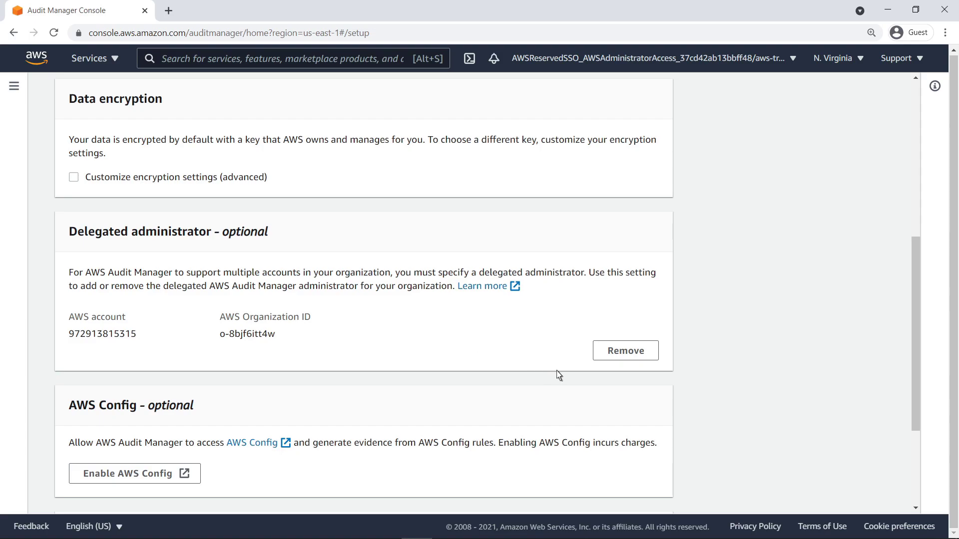
Complete the AWS Audit Manager setup with AWS Config and Security Hub left at their defaults.
{"action": "scroll", "coordinate": [880, 492], "scroll_direction": "down", "scroll_amount": 2}
{"action": "scroll", "coordinate": [832, 502], "scroll_direction": "down", "scroll_amount": 1}
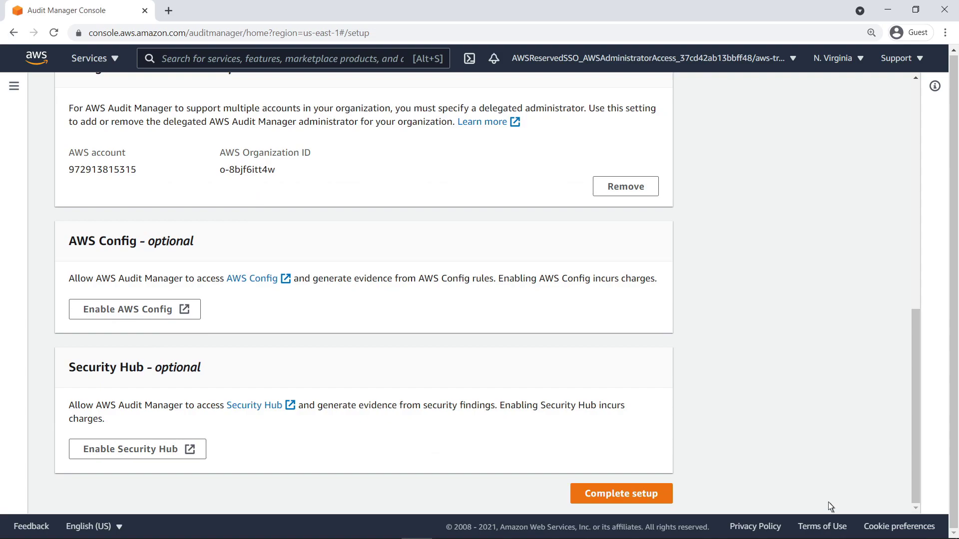
{"action": "left_click", "coordinate": [667, 497]}
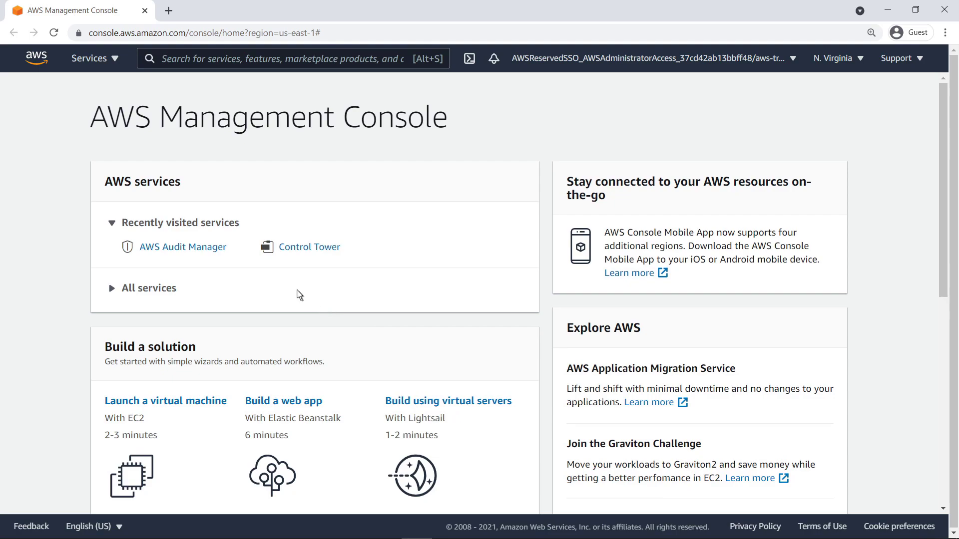
Launch AWS Audit Manager from the Management Console and open its settings.
{"action": "left_click", "coordinate": [224, 249]}
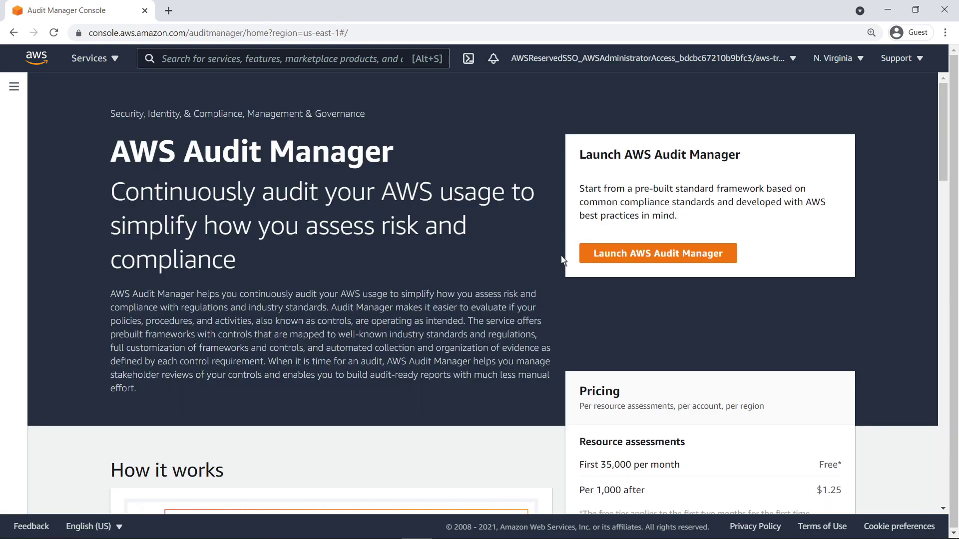
{"action": "left_click", "coordinate": [589, 254]}
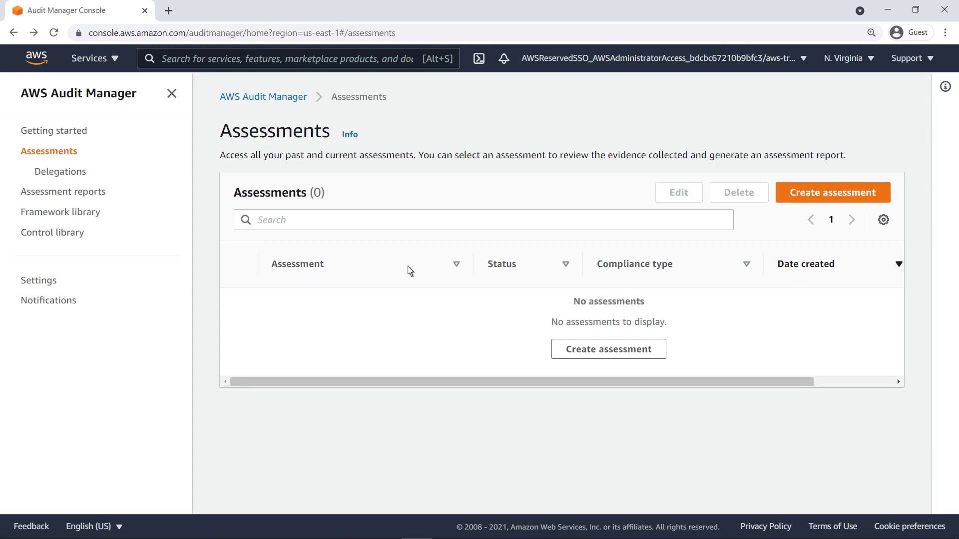
{"action": "left_click", "coordinate": [65, 284]}
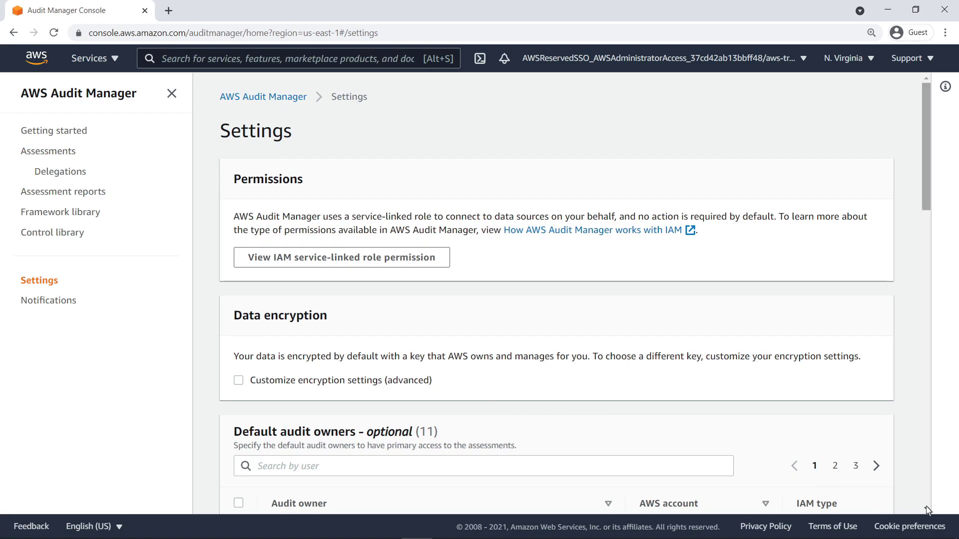
Enable Security Hub with the AWS Foundational Security Best Practices v1.0.0 and CIS AWS Foundations Benchmark v1.2.0 standards, and save the Audit Manager settings.
{"action": "scroll", "coordinate": [927, 509], "scroll_direction": "down", "scroll_amount": 5}
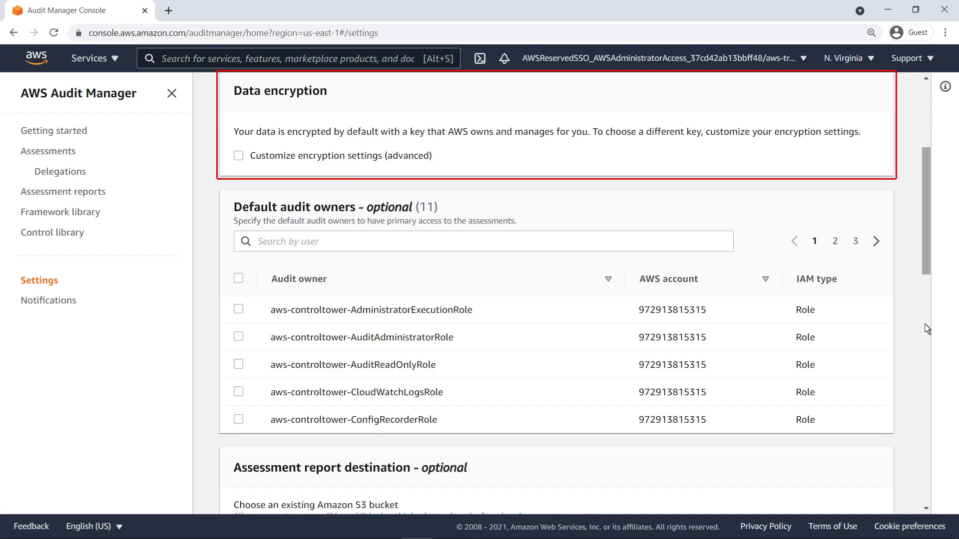
{"action": "scroll", "coordinate": [927, 328], "scroll_direction": "down", "scroll_amount": 2}
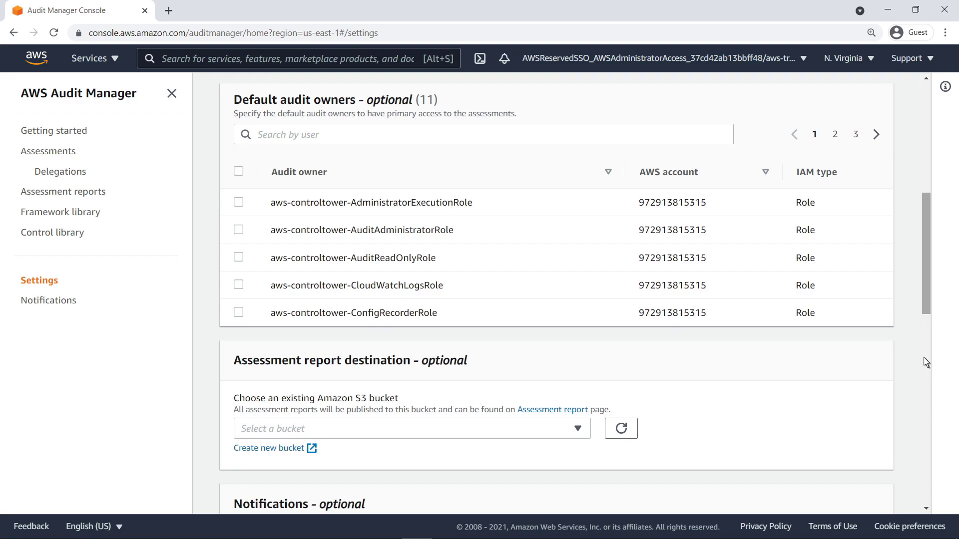
{"action": "scroll", "coordinate": [922, 378], "scroll_direction": "down", "scroll_amount": 5}
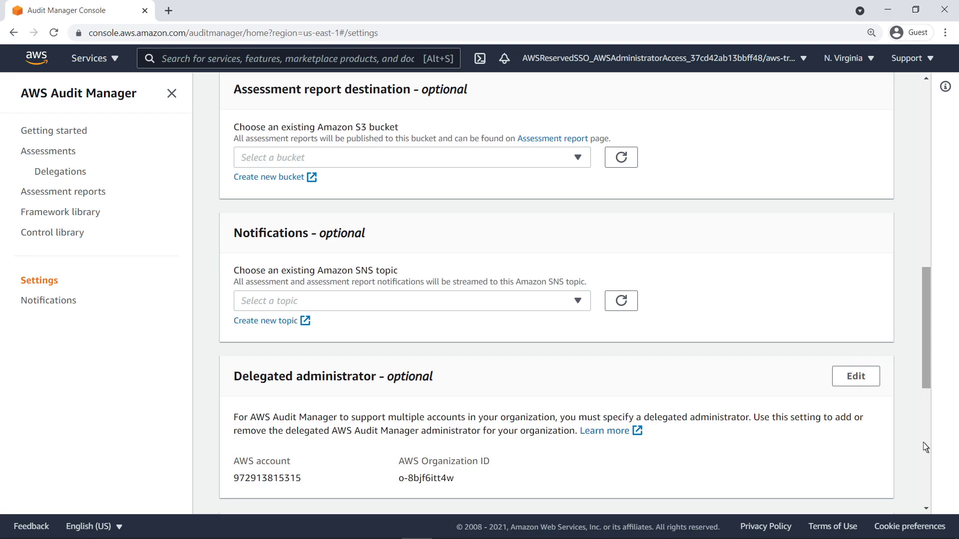
{"action": "scroll", "coordinate": [923, 446], "scroll_direction": "down", "scroll_amount": 10}
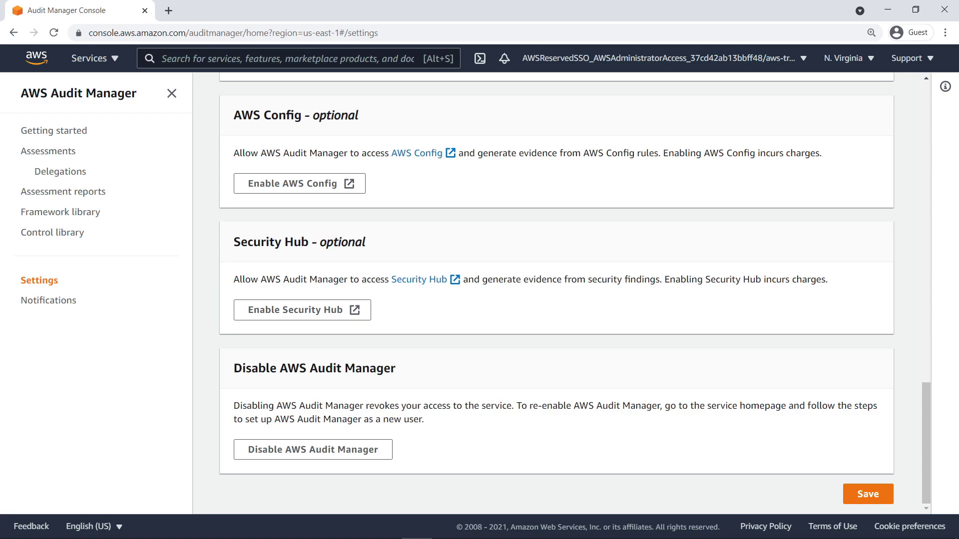
{"action": "left_click", "coordinate": [364, 315]}
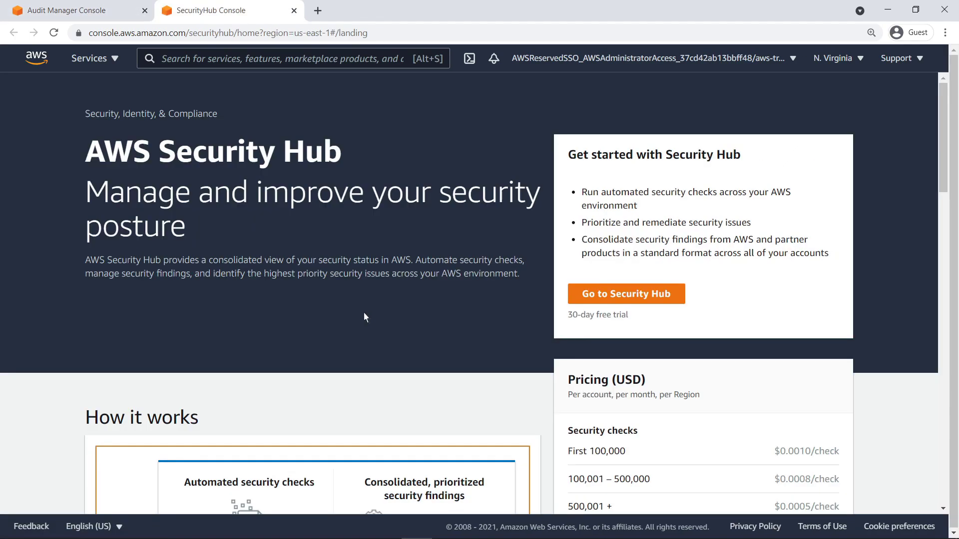
{"action": "left_click", "coordinate": [579, 297]}
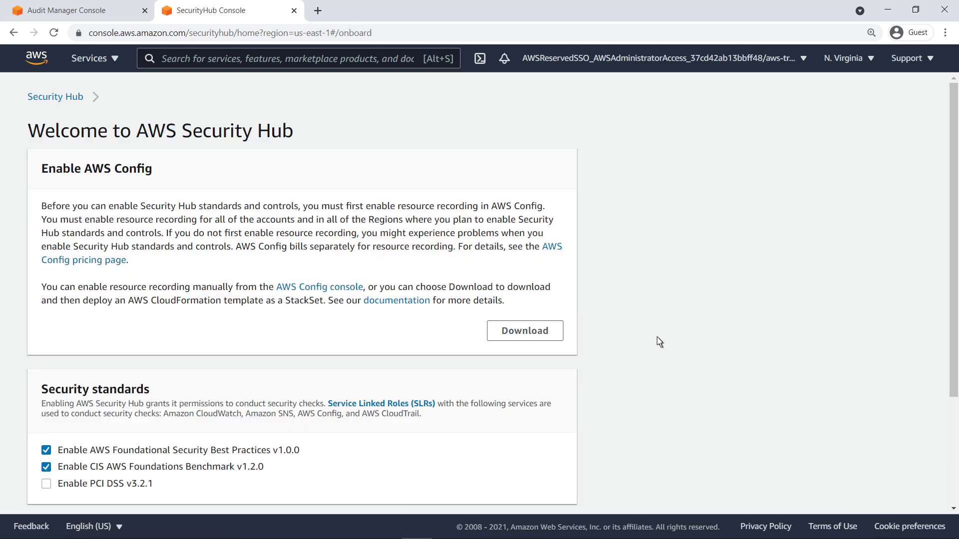
{"action": "left_click", "coordinate": [953, 492]}
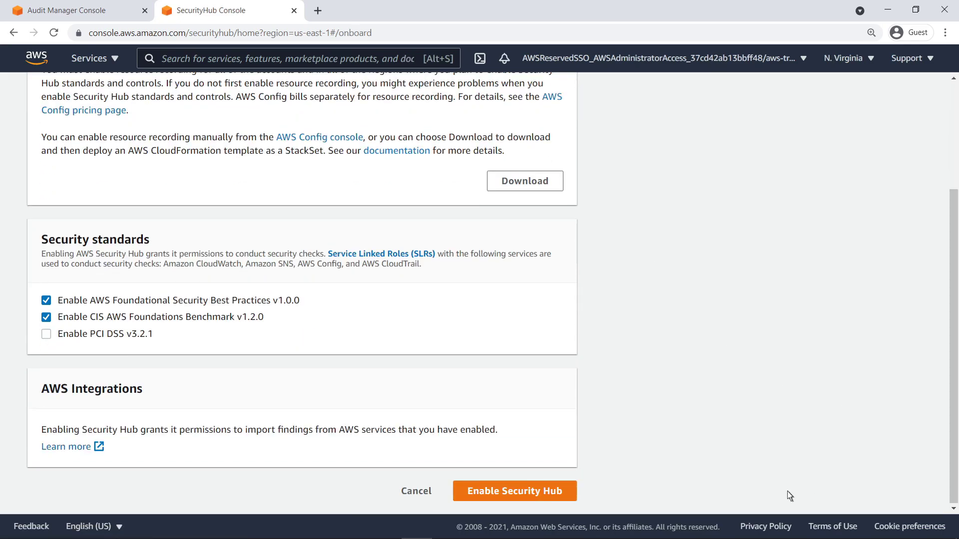
{"action": "left_click", "coordinate": [572, 496]}
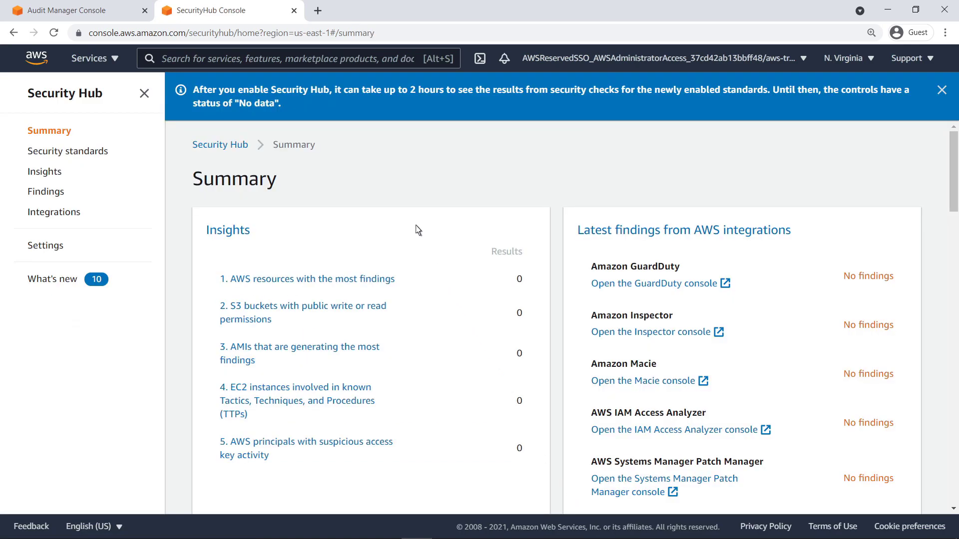
{"action": "left_click", "coordinate": [294, 10]}
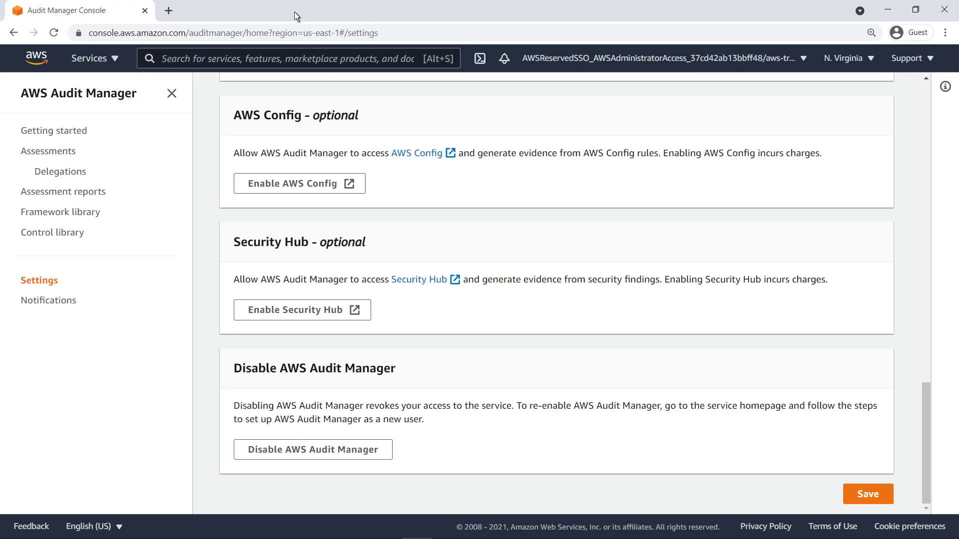
{"action": "left_click", "coordinate": [854, 496]}
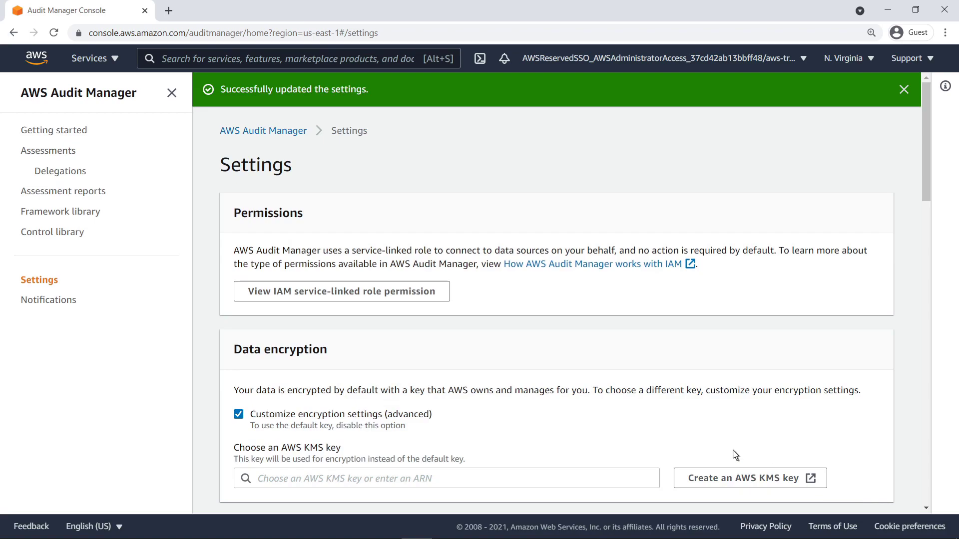
Start creating an assessment from the standard AWS Control Tower Guardrails framework in the framework library.
{"action": "left_click", "coordinate": [98, 219]}
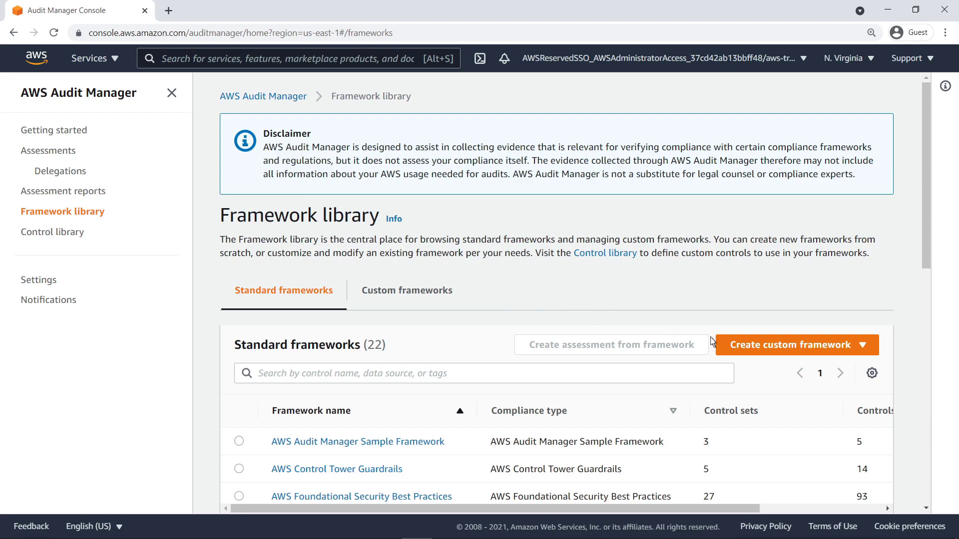
{"action": "scroll", "coordinate": [900, 375], "scroll_direction": "down", "scroll_amount": 1}
{"action": "scroll", "coordinate": [556, 299], "scroll_direction": "down", "scroll_amount": 3}
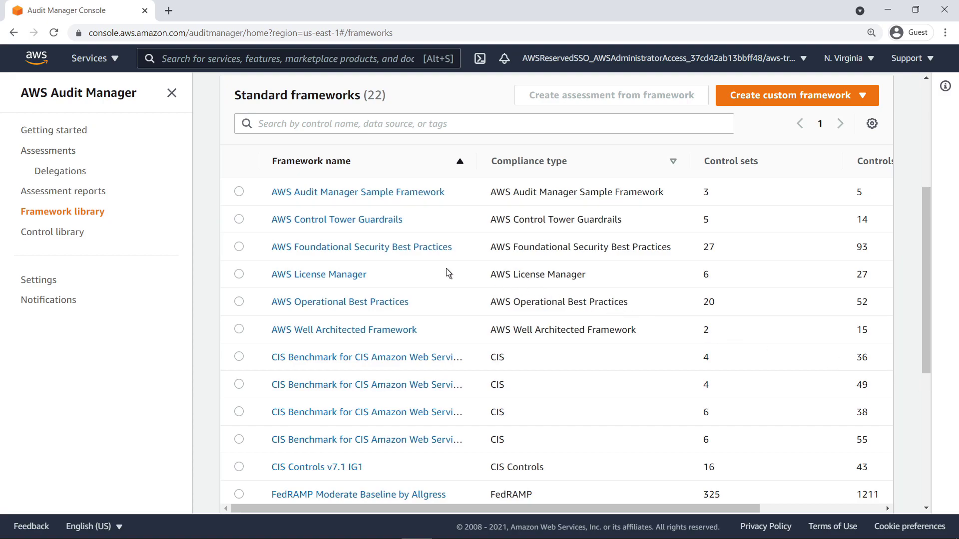
{"action": "left_click", "coordinate": [238, 220]}
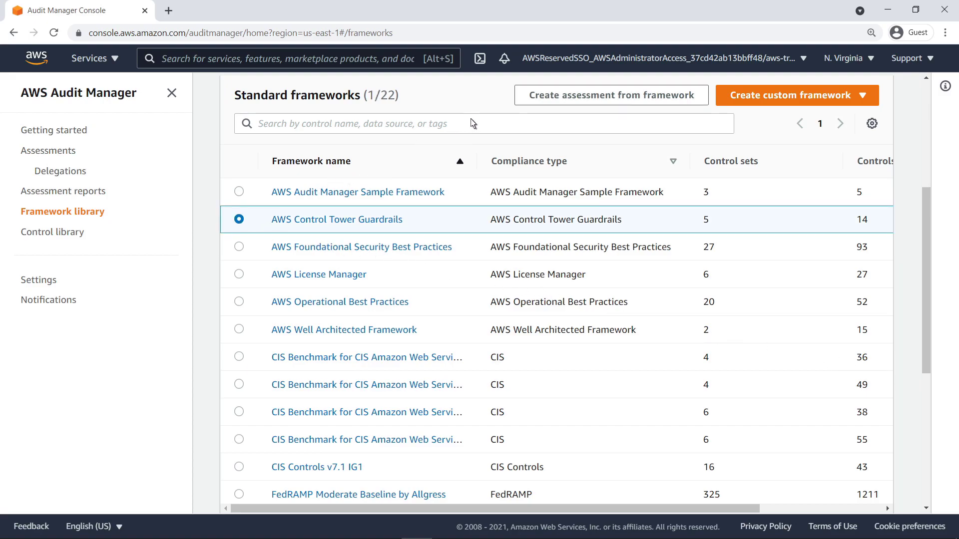
{"action": "left_click", "coordinate": [525, 97]}
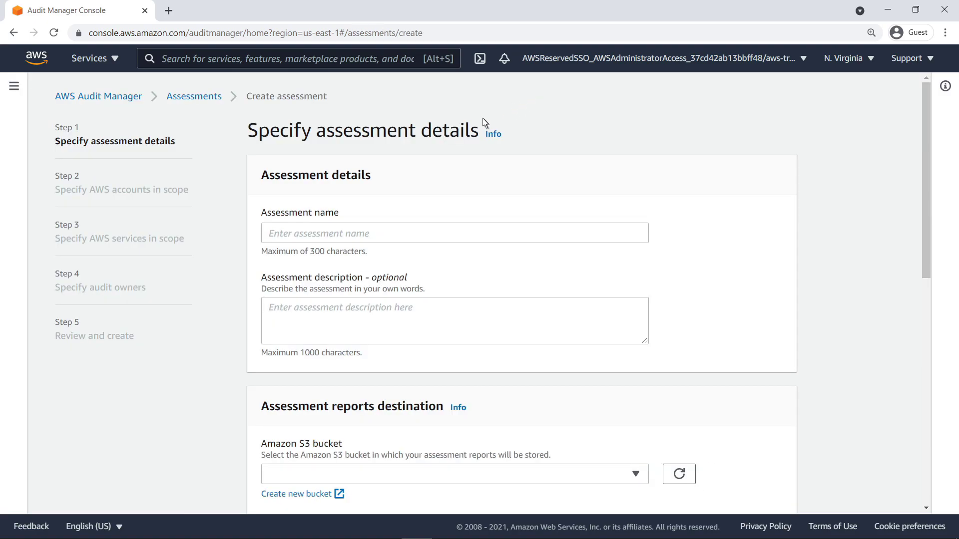
Name the assessment "Control Tower Guardrails" and describe it as "Assess CT detective guardrails".
{"action": "left_click", "coordinate": [267, 234]}
{"action": "type", "text": "Control Tower Guardrails"}
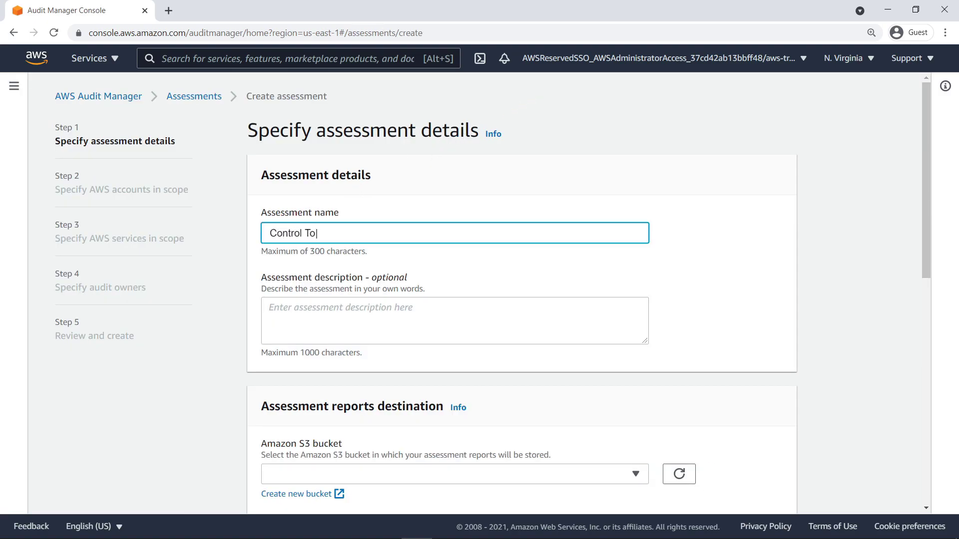
{"action": "left_click", "coordinate": [268, 247]}
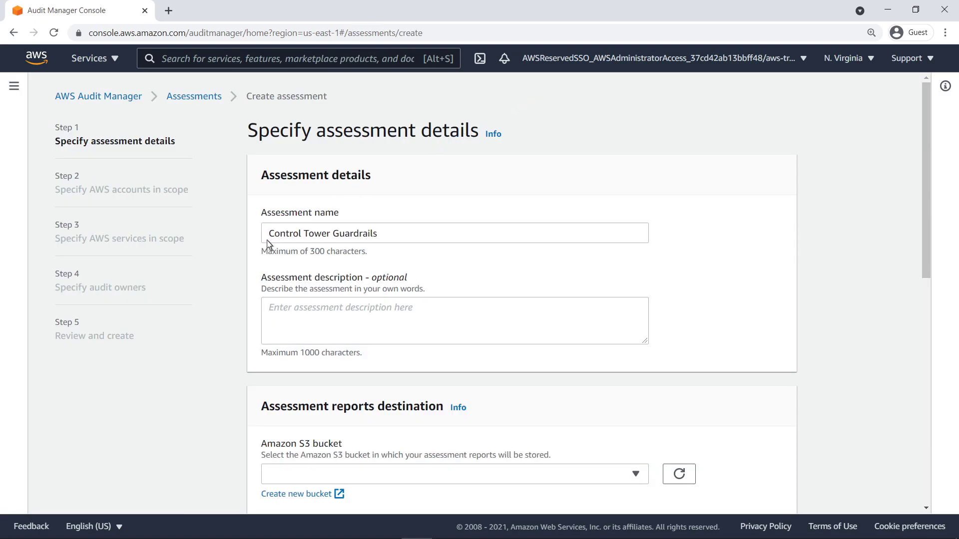
{"action": "left_click", "coordinate": [267, 309]}
{"action": "type", "text": "Assess CT detective guardrails"}
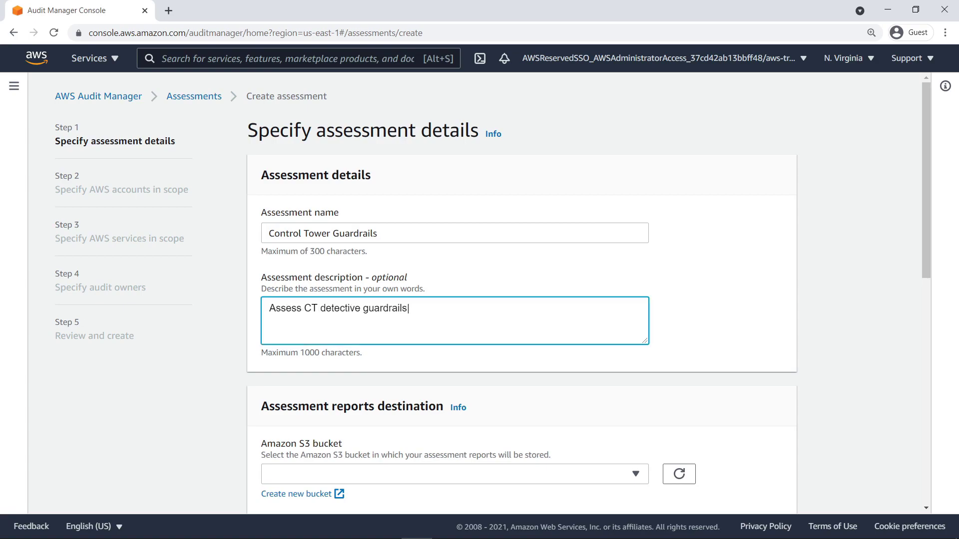
Set the assessment reports destination to the S3 bucket audit-manager-destination-o-8bjf6itt4w-us-east-1 and proceed to the accounts in scope.
{"action": "scroll", "coordinate": [905, 442], "scroll_direction": "down", "scroll_amount": 6}
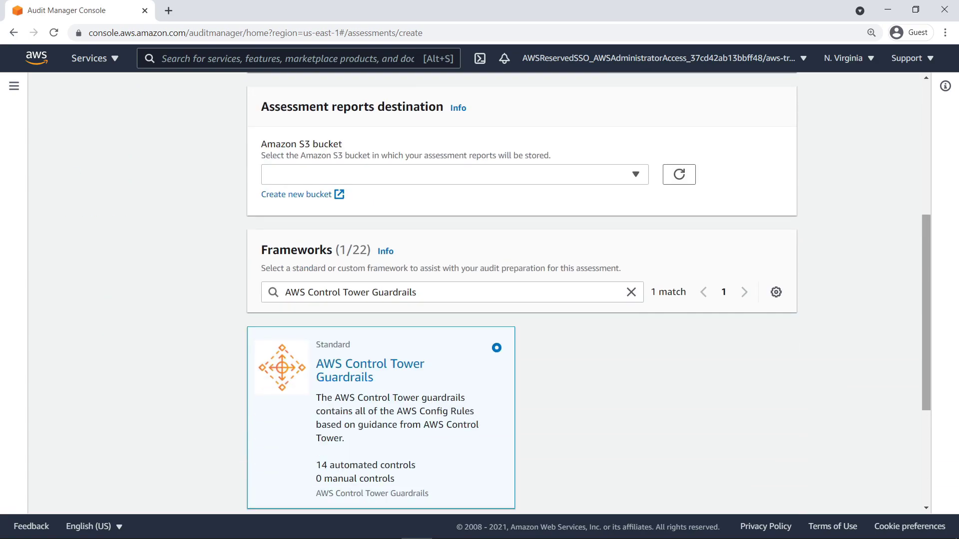
{"action": "left_click", "coordinate": [642, 180]}
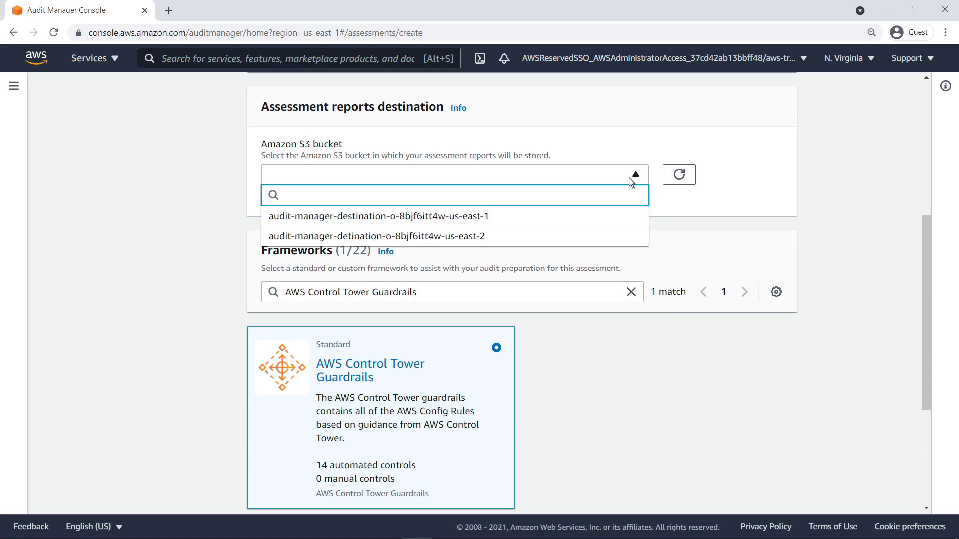
{"action": "left_click", "coordinate": [489, 220]}
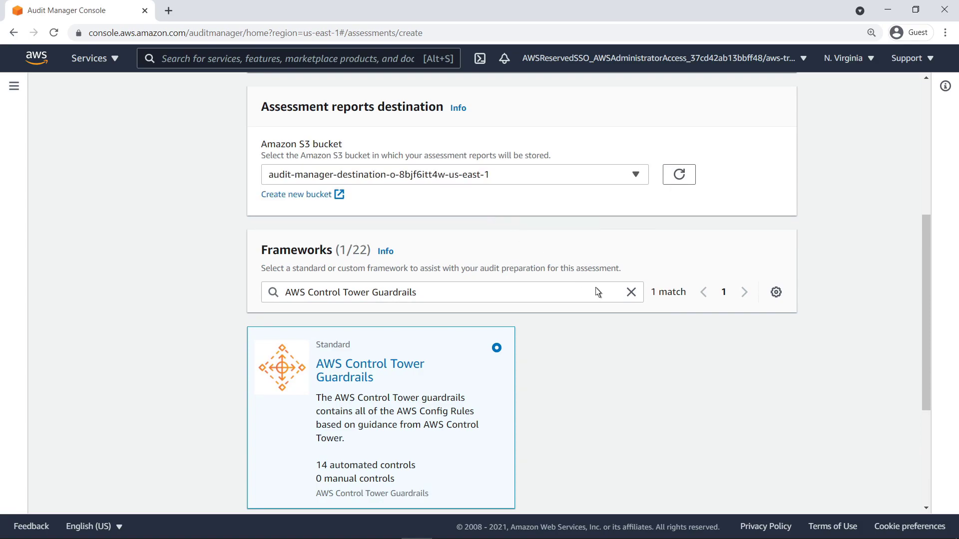
{"action": "scroll", "coordinate": [905, 495], "scroll_direction": "down", "scroll_amount": 4}
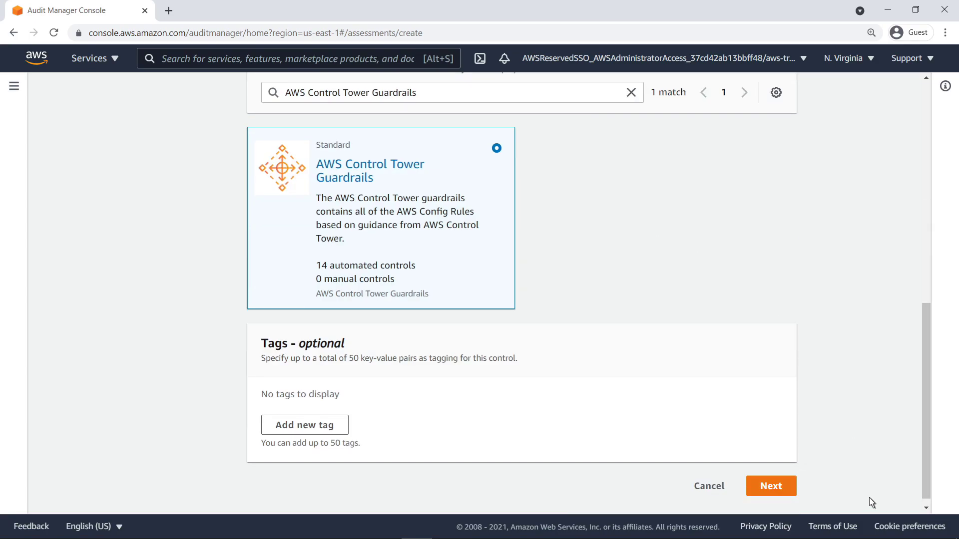
{"action": "left_click", "coordinate": [790, 489]}
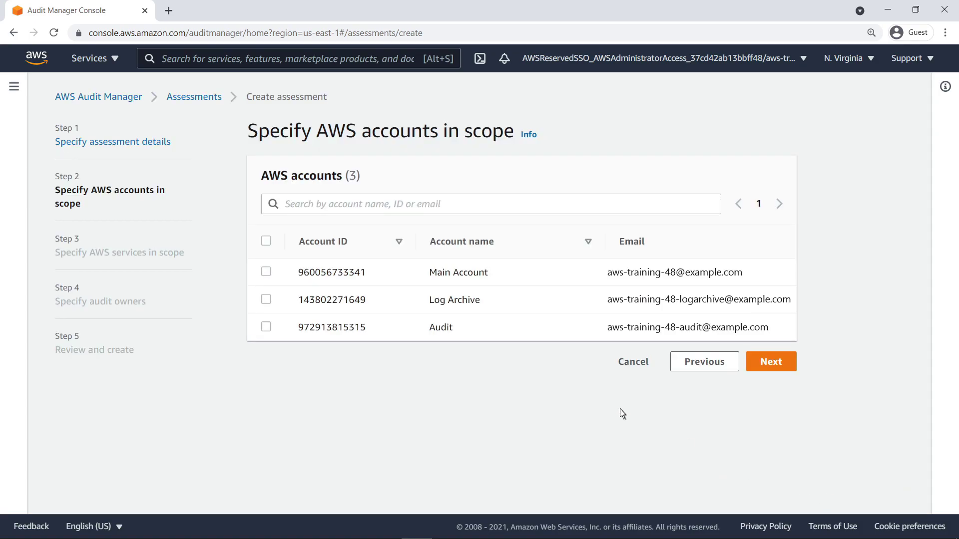
Include all listed AWS accounts in the assessment scope and accept AWS Config as the service in scope.
{"action": "left_click", "coordinate": [266, 242]}
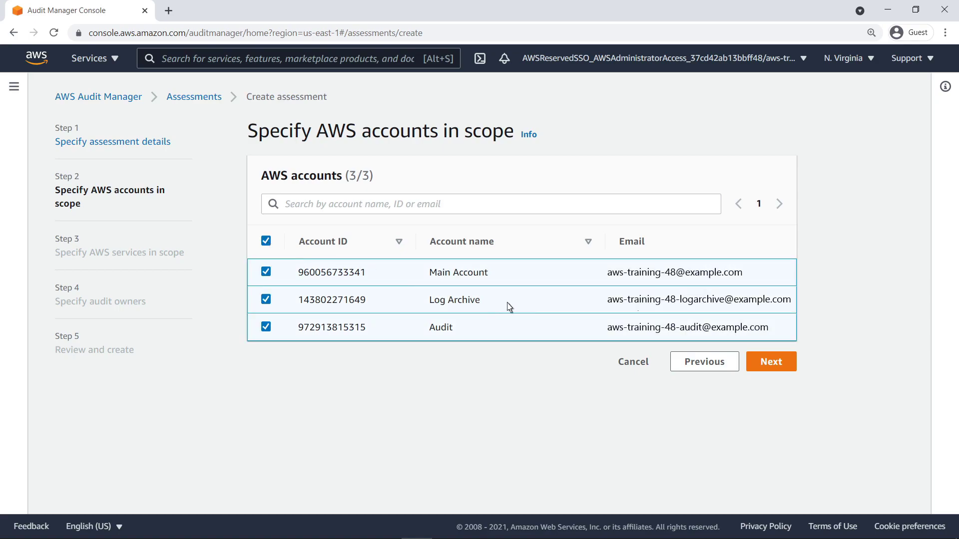
{"action": "left_click", "coordinate": [757, 364]}
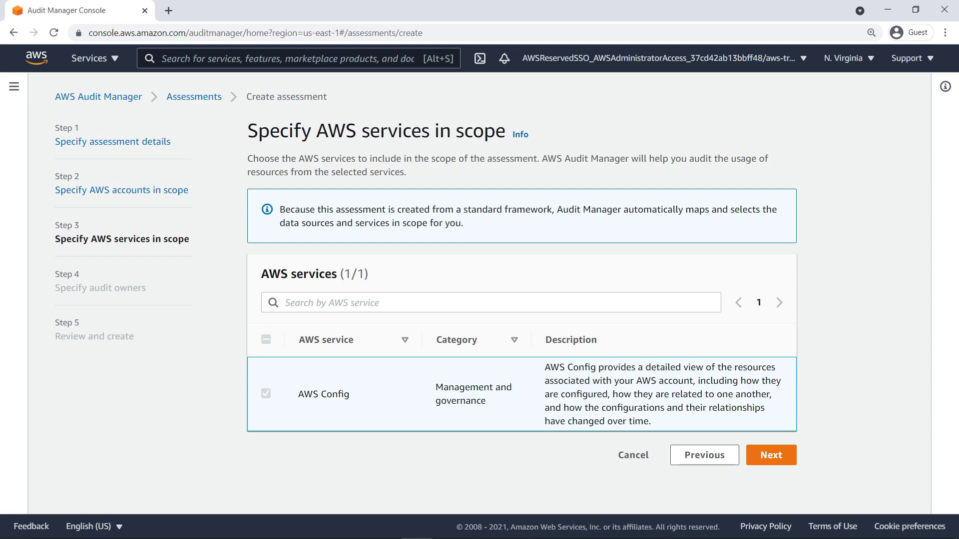
{"action": "left_click", "coordinate": [756, 457]}
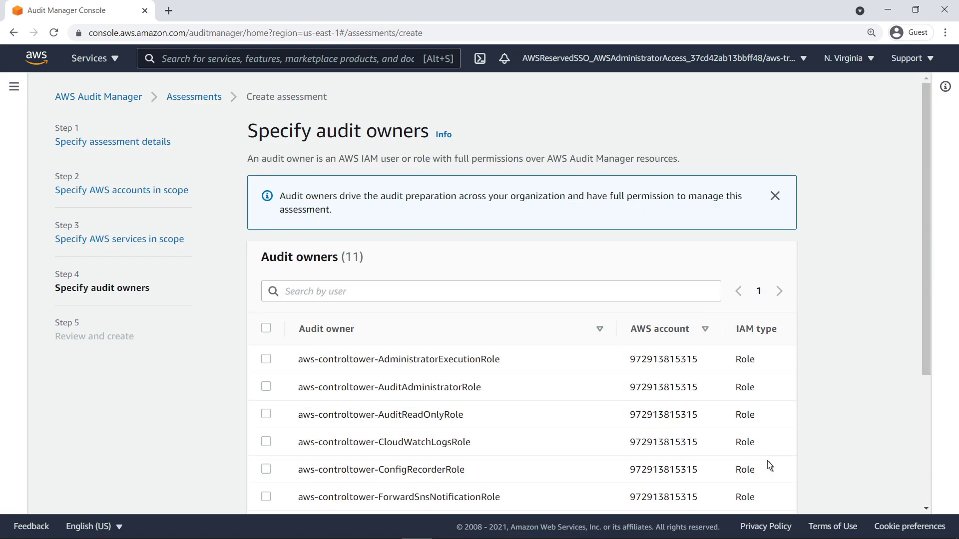
Assign all listed IAM roles as audit owners, then review the settings and create the assessment.
{"action": "scroll", "coordinate": [925, 492], "scroll_direction": "down", "scroll_amount": 1}
{"action": "scroll", "coordinate": [522, 295], "scroll_direction": "down", "scroll_amount": 3}
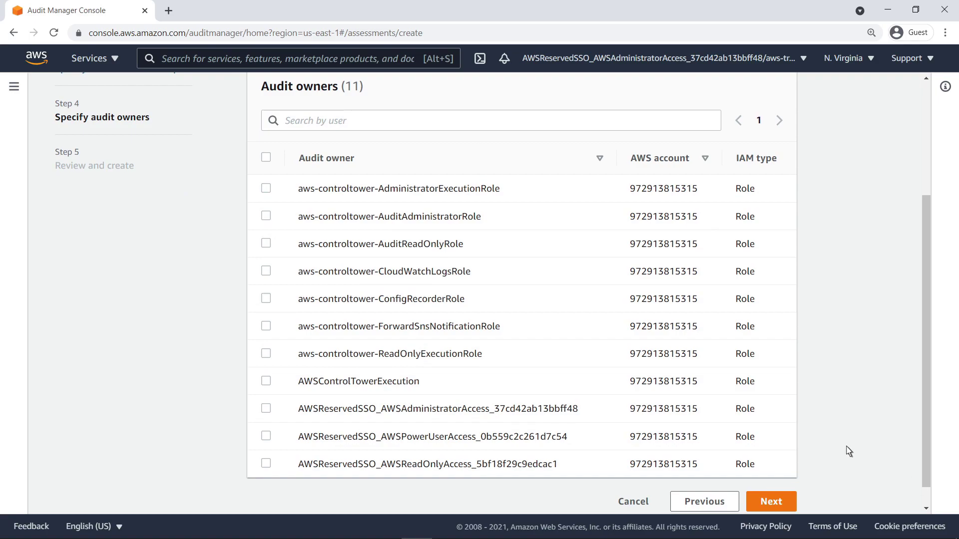
{"action": "left_click", "coordinate": [266, 158]}
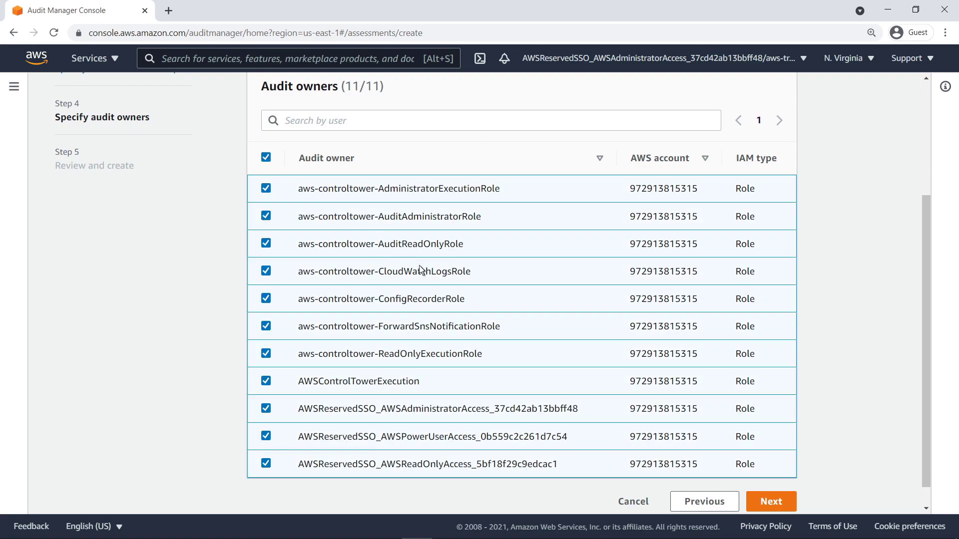
{"action": "left_click", "coordinate": [756, 501]}
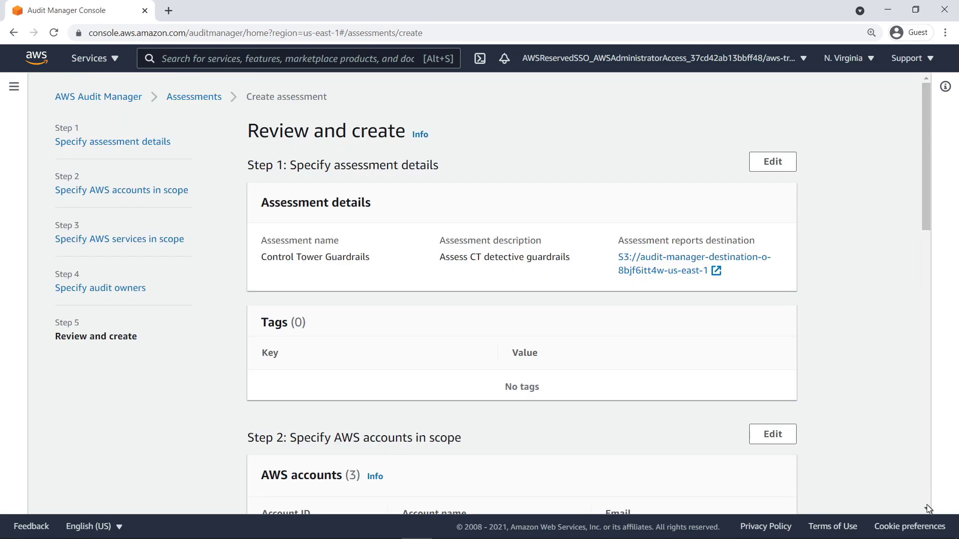
{"action": "scroll", "coordinate": [897, 505], "scroll_direction": "down", "scroll_amount": 15}
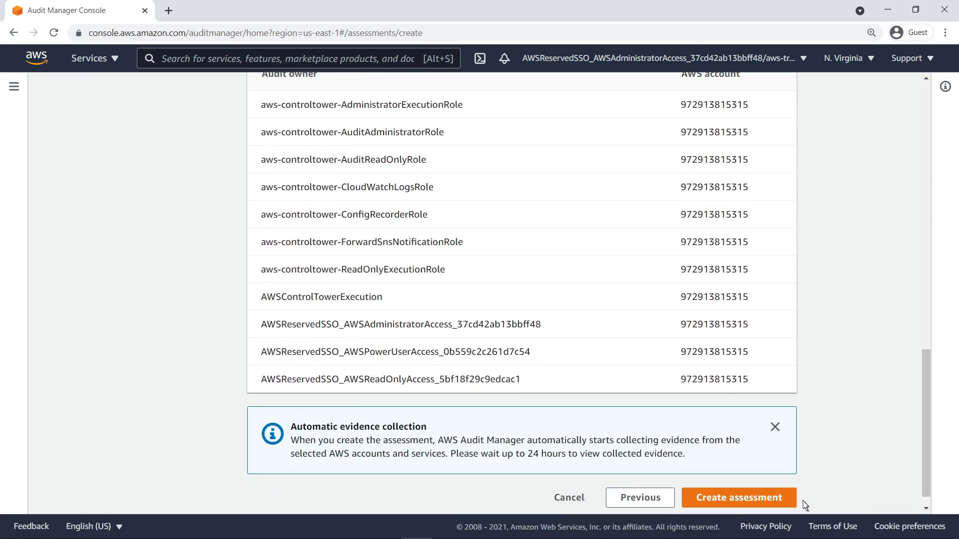
{"action": "left_click", "coordinate": [788, 500]}
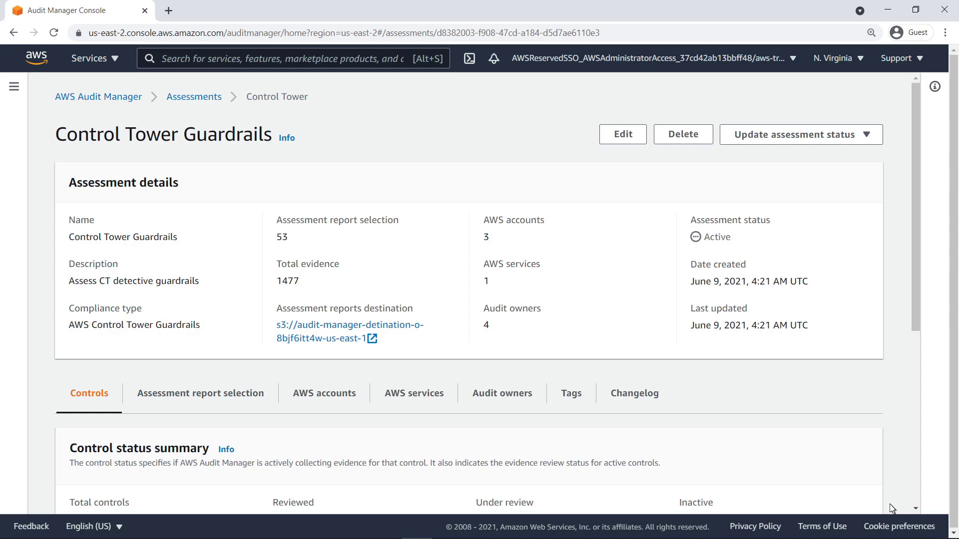
Open control 5.1.1 - Disallow S3 buckets that are not versioning enabled from the Disallow instances control set.
{"action": "scroll", "coordinate": [922, 509], "scroll_direction": "down", "scroll_amount": 3}
{"action": "scroll", "coordinate": [468, 294], "scroll_direction": "down", "scroll_amount": 3}
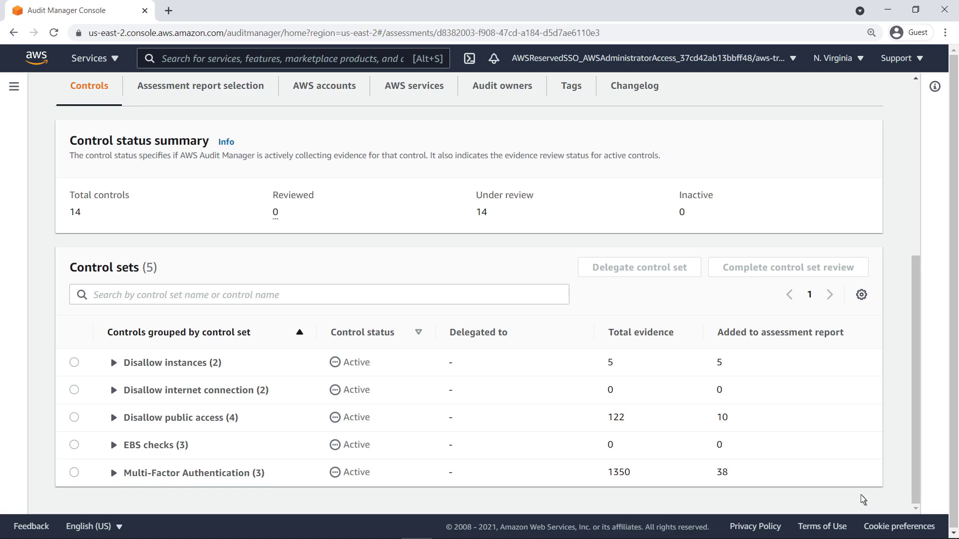
{"action": "left_click", "coordinate": [114, 363]}
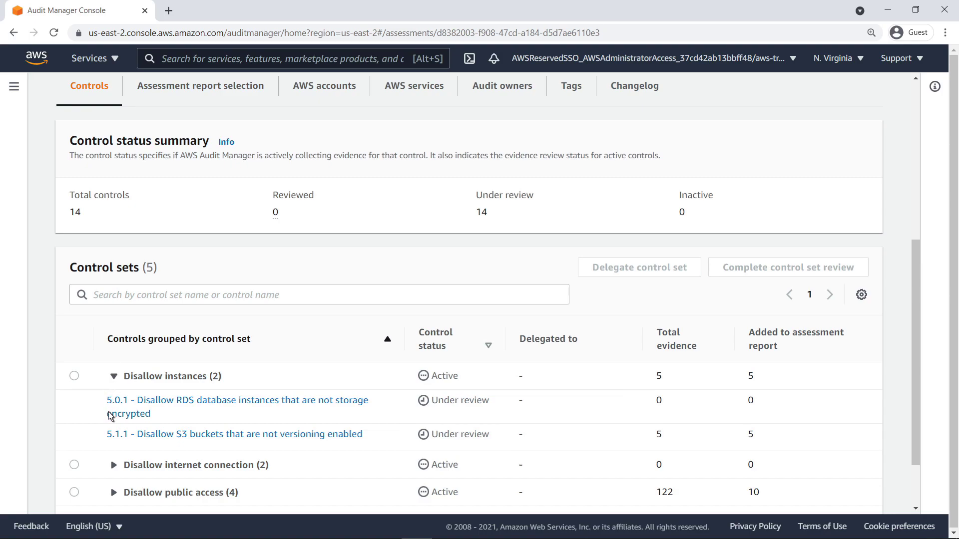
{"action": "left_click", "coordinate": [109, 435]}
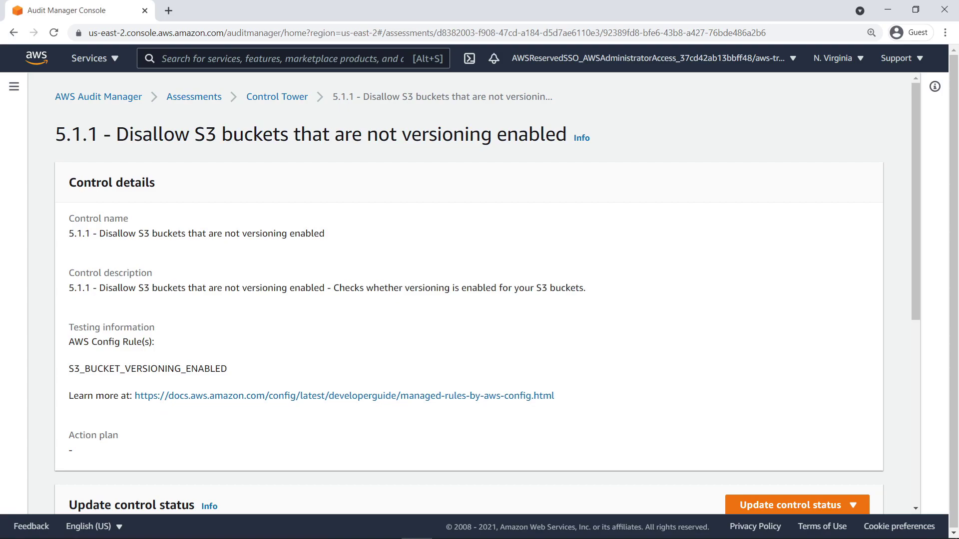
Add the control's 2021-06-09 evidence folder to the assessment report and confirm the addition.
{"action": "scroll", "coordinate": [849, 501], "scroll_direction": "down", "scroll_amount": 1}
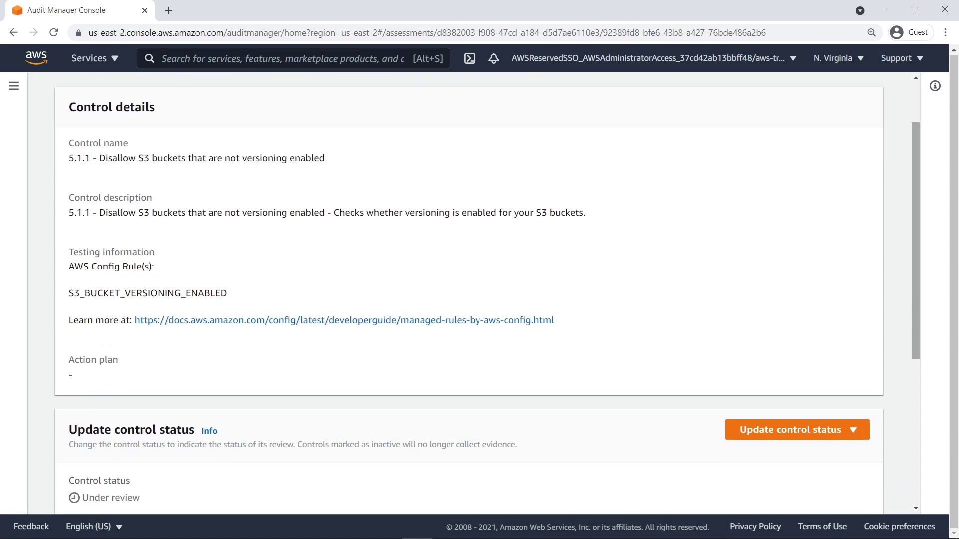
{"action": "scroll", "coordinate": [486, 293], "scroll_direction": "down", "scroll_amount": 5}
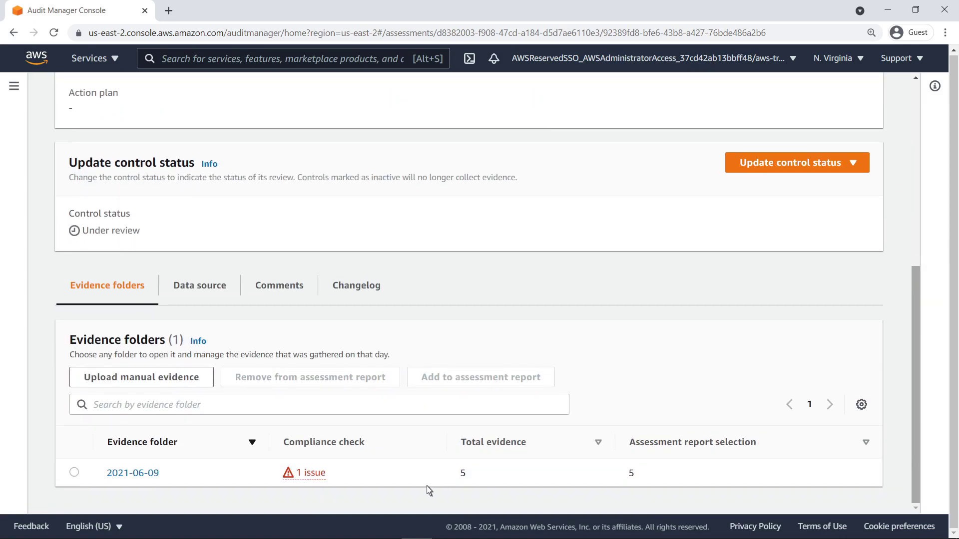
{"action": "left_click", "coordinate": [74, 473]}
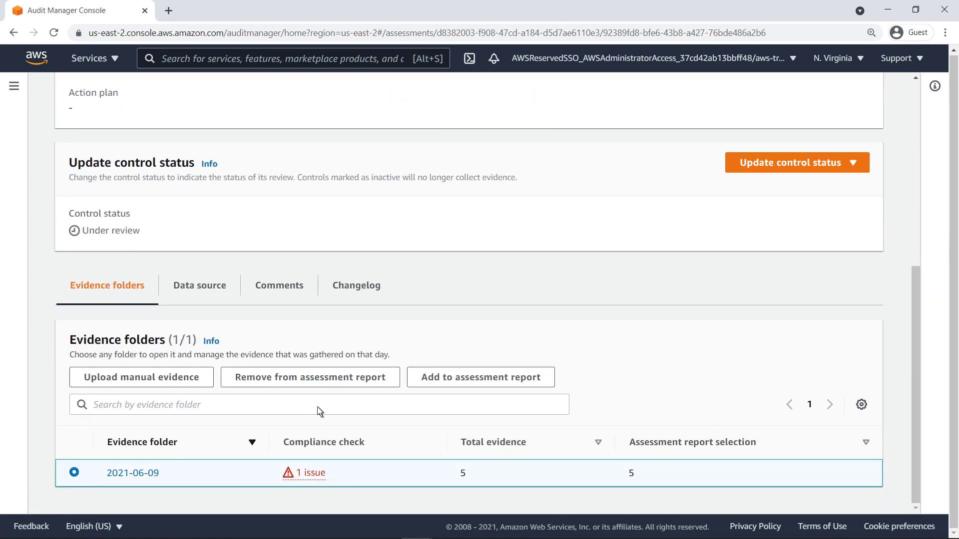
{"action": "left_click", "coordinate": [414, 385]}
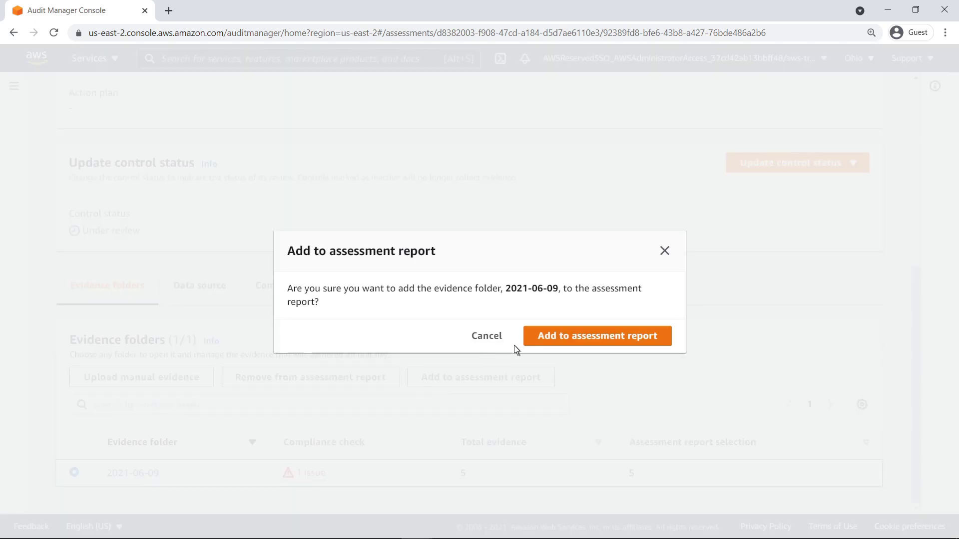
{"action": "left_click", "coordinate": [535, 338]}
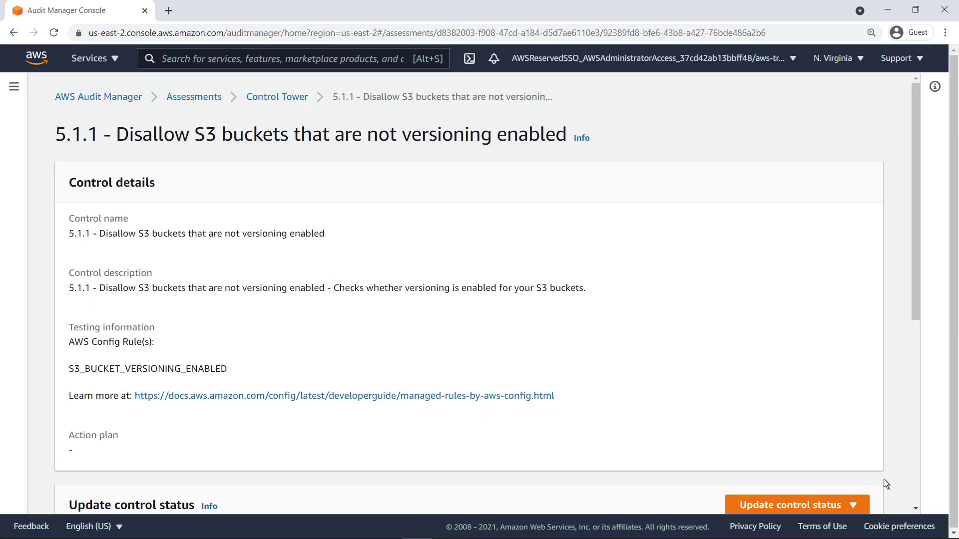
Open the 05:39:32 AM UTC compliance check evidence inside the 2021-06-09 evidence folder.
{"action": "scroll", "coordinate": [914, 496], "scroll_direction": "down", "scroll_amount": 7}
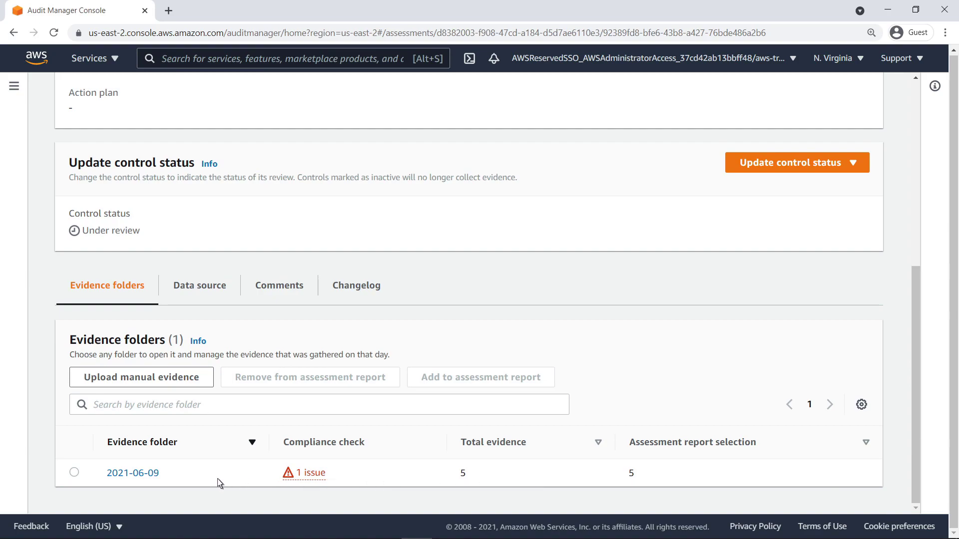
{"action": "left_click", "coordinate": [158, 475]}
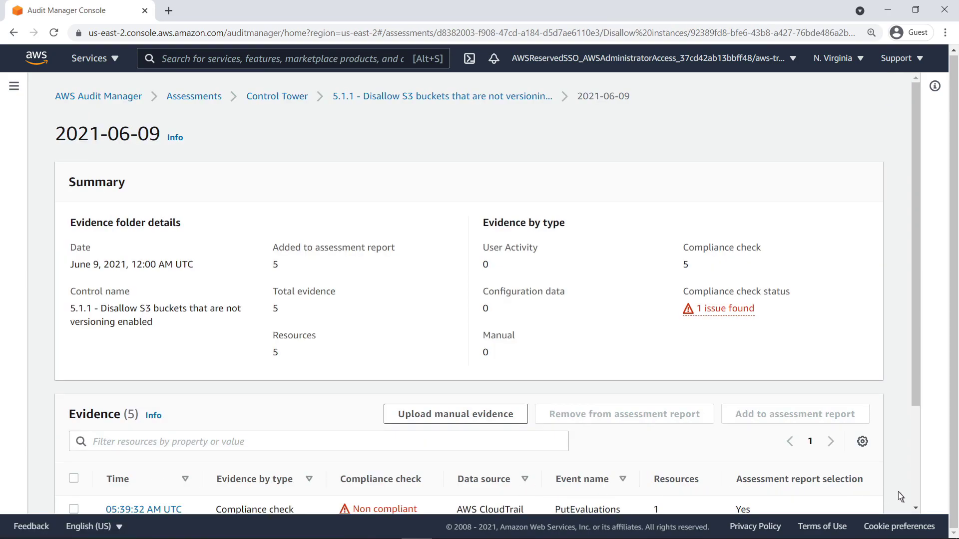
{"action": "scroll", "coordinate": [897, 496], "scroll_direction": "down", "scroll_amount": 3}
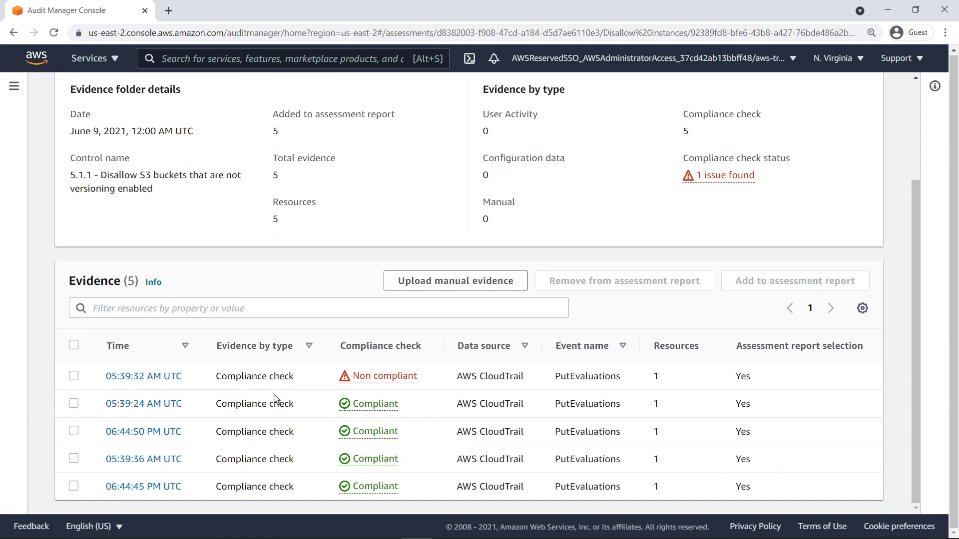
{"action": "left_click", "coordinate": [181, 384]}
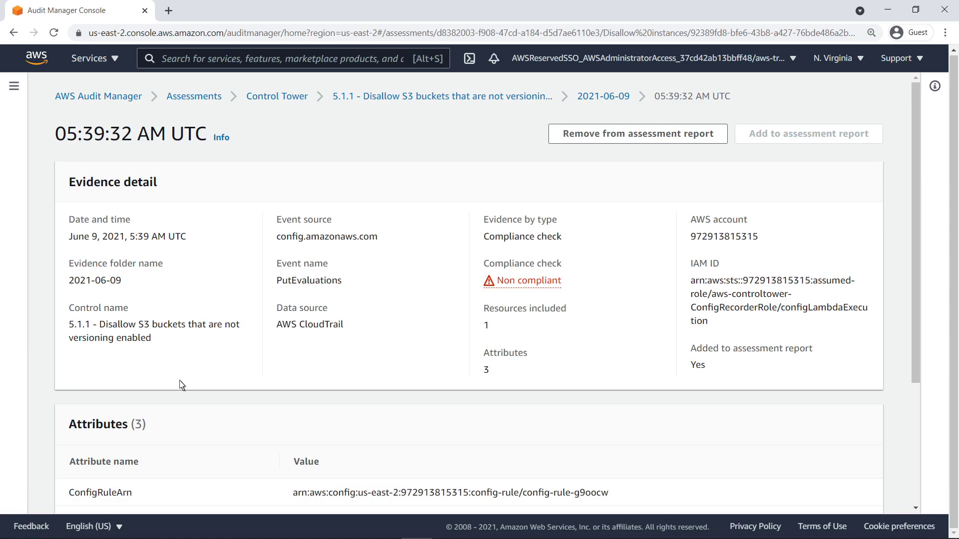
Examine the evidence's attributes and the JSON of its included resource, then close the JSON view.
{"action": "scroll", "coordinate": [910, 501], "scroll_direction": "down", "scroll_amount": 4}
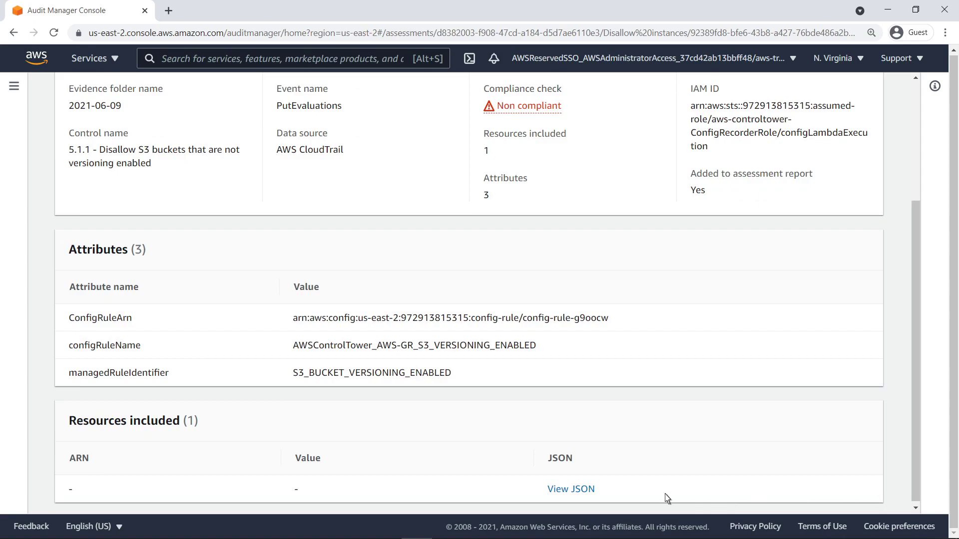
{"action": "left_click", "coordinate": [597, 495]}
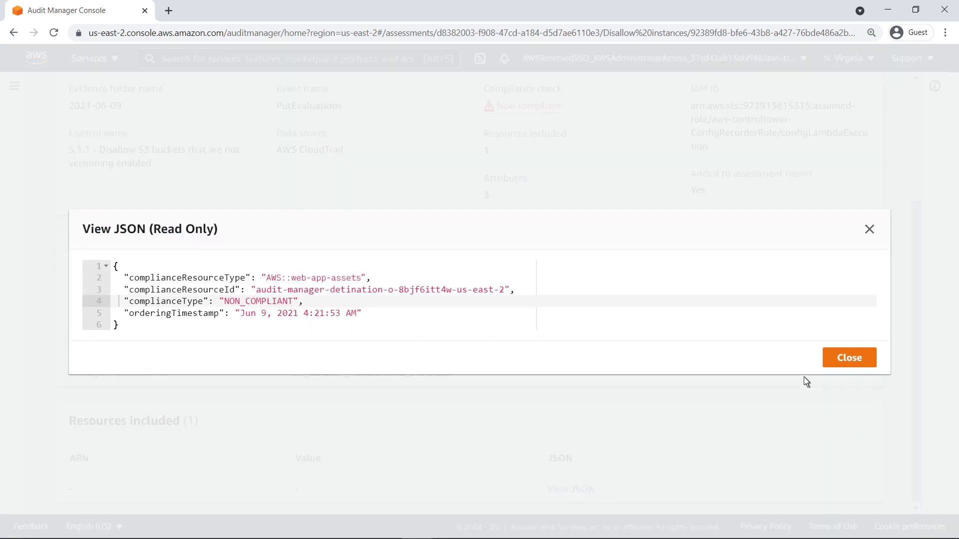
{"action": "left_click", "coordinate": [832, 361]}
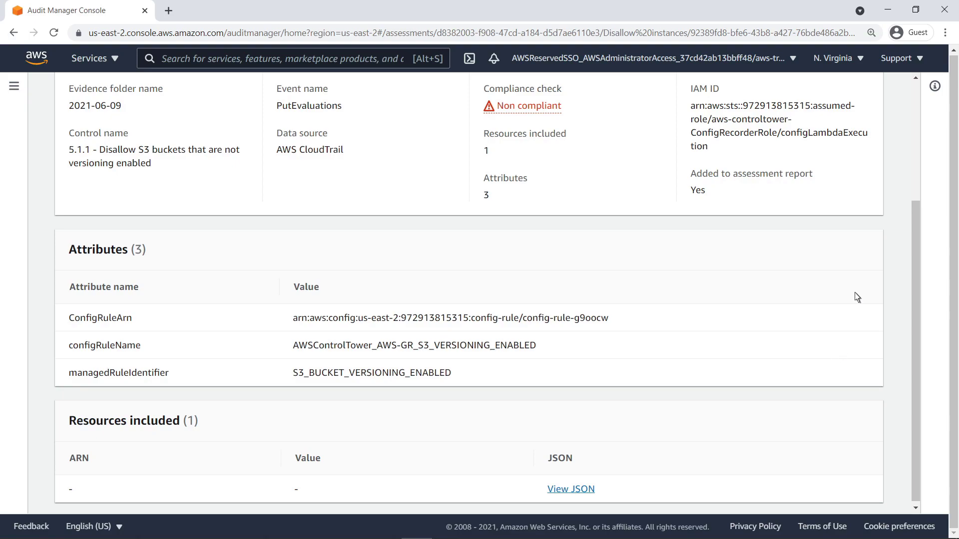
Return to the Control Tower Guardrails assessment and complete the control set review for Disallow instances.
{"action": "left_click", "coordinate": [916, 100]}
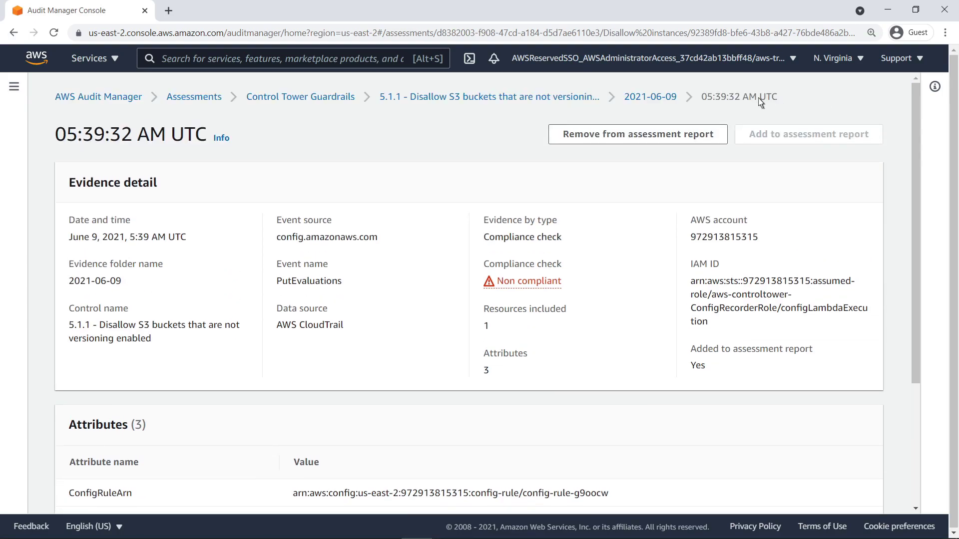
{"action": "left_click", "coordinate": [351, 98]}
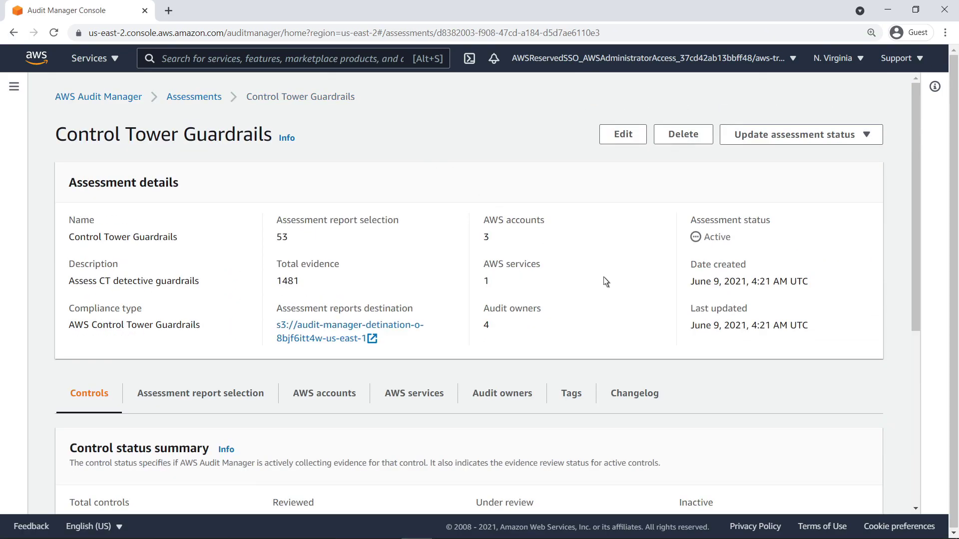
{"action": "left_click", "coordinate": [913, 498]}
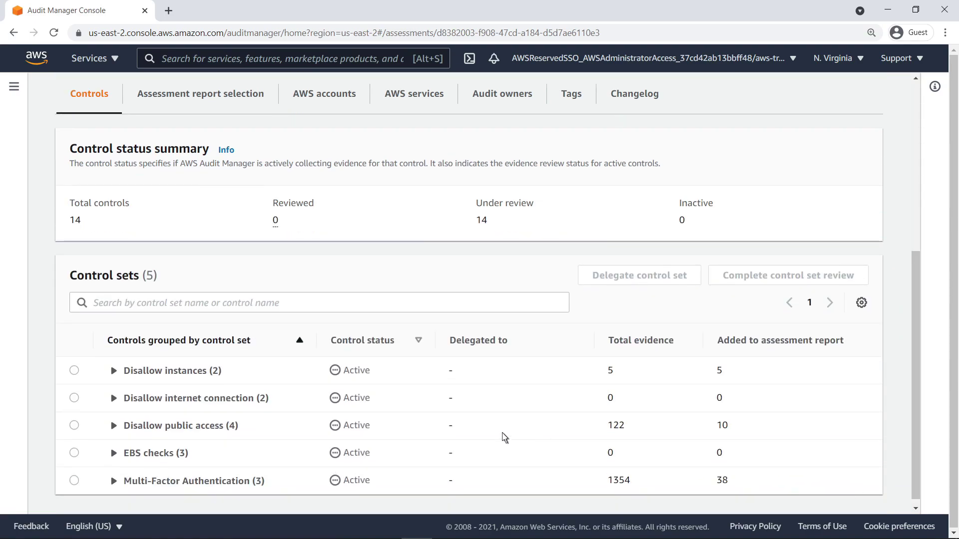
{"action": "left_click", "coordinate": [114, 371]}
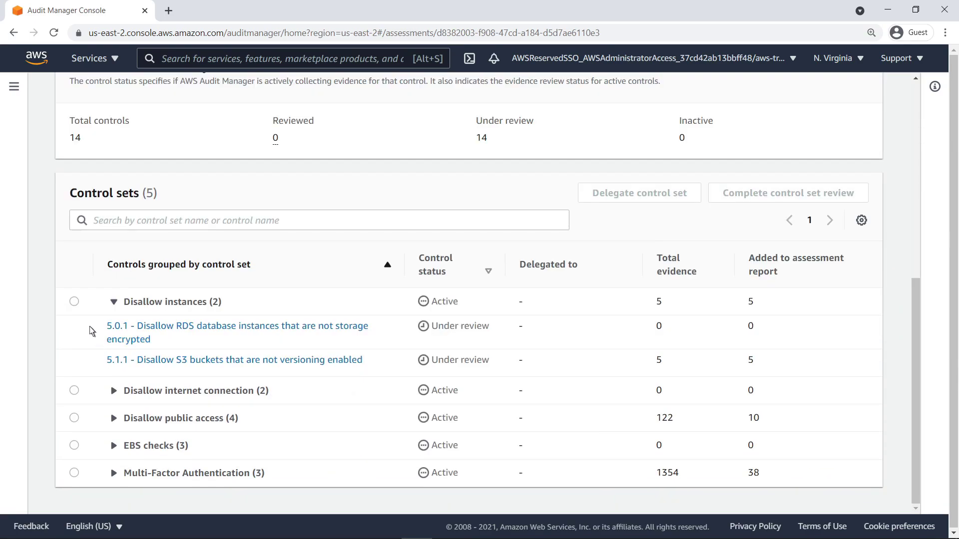
{"action": "left_click", "coordinate": [75, 302]}
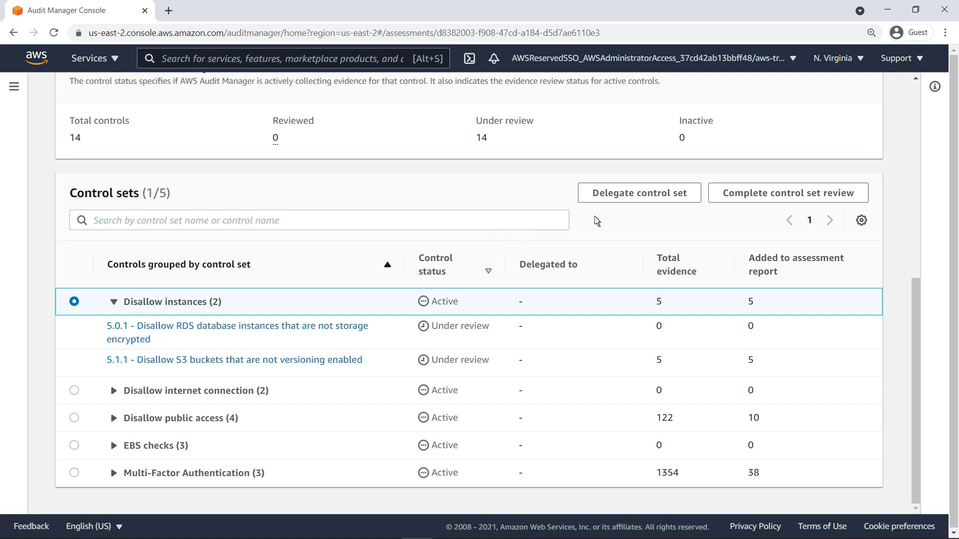
{"action": "left_click", "coordinate": [716, 199]}
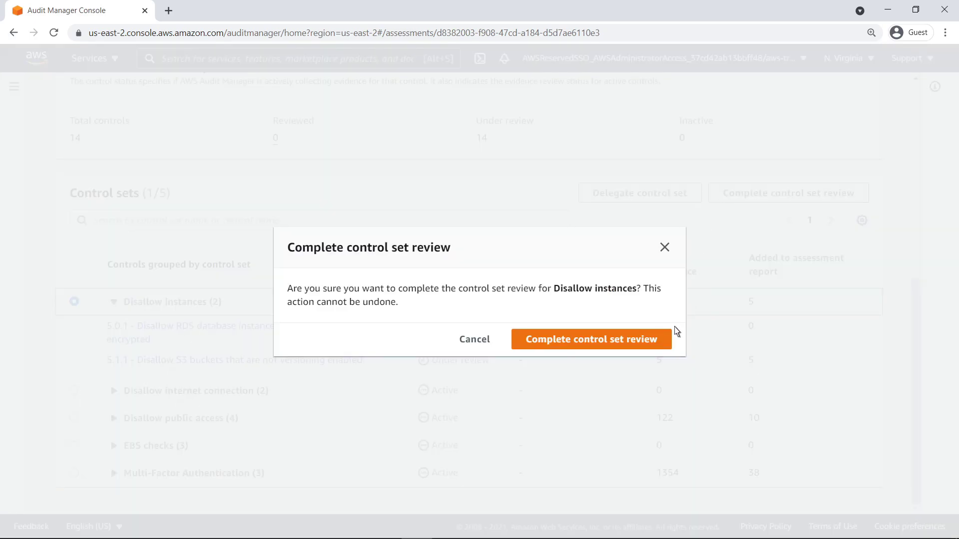
{"action": "left_click", "coordinate": [669, 343]}
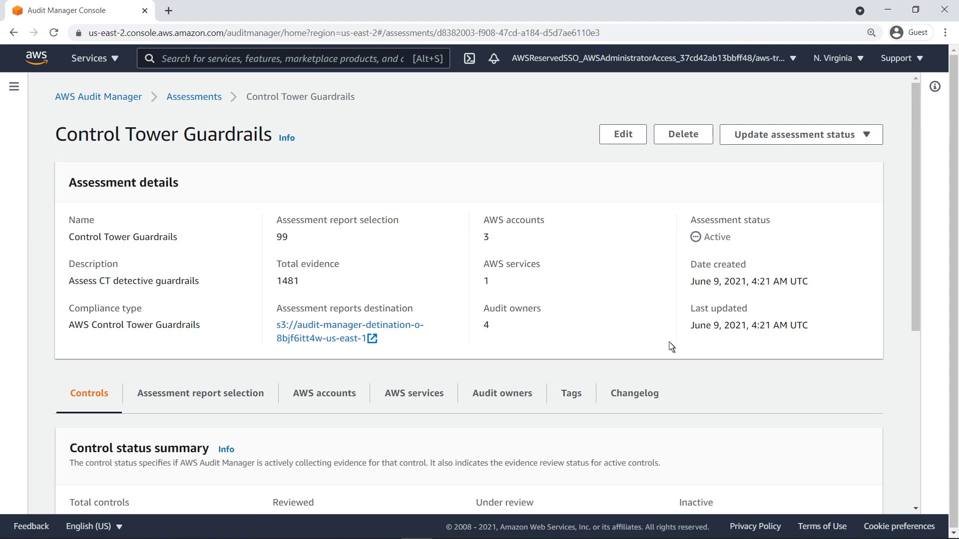
Generate an assessment report named "CT-Guardrails-Assessment-Report" from the assessment's report selection, leaving the description empty.
{"action": "scroll", "coordinate": [752, 394], "scroll_direction": "down", "scroll_amount": 5}
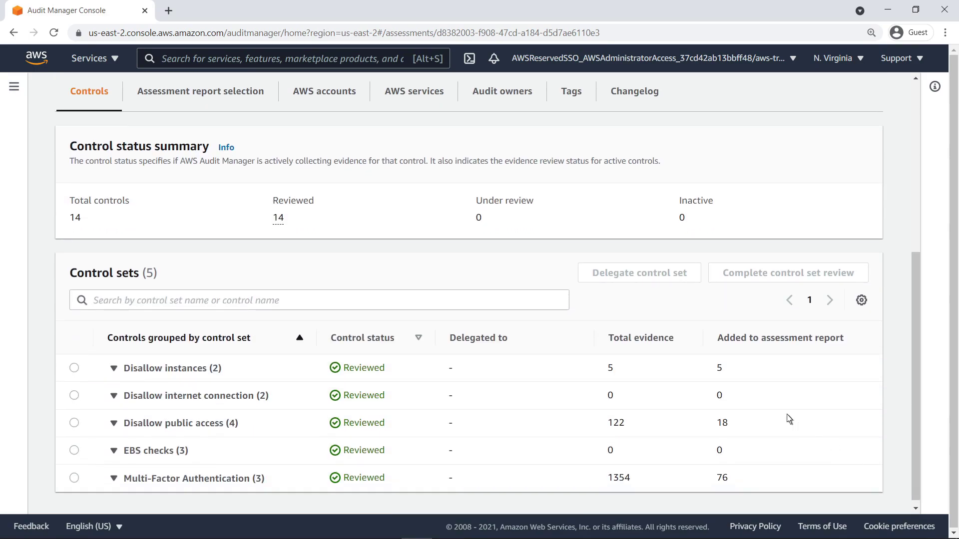
{"action": "left_click", "coordinate": [261, 93]}
{"action": "left_click", "coordinate": [715, 240]}
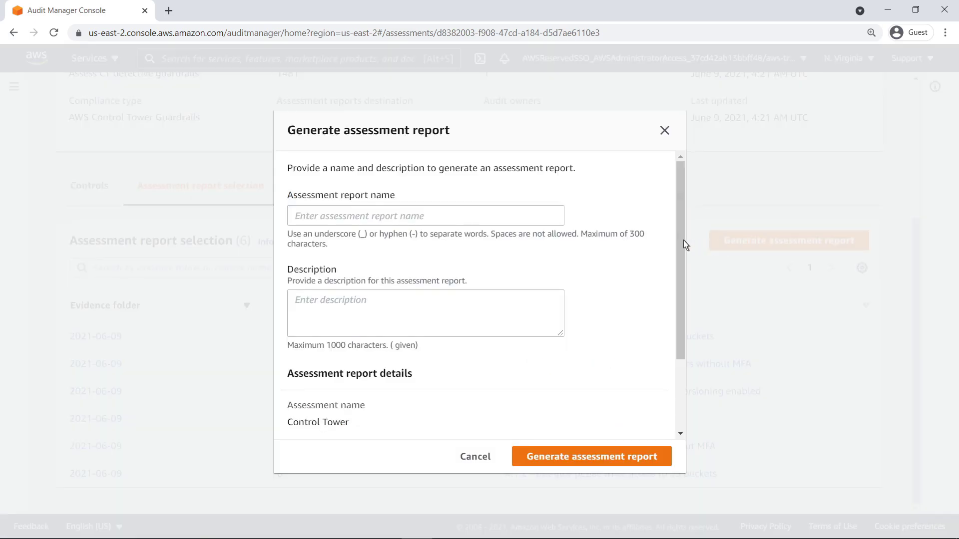
{"action": "left_click", "coordinate": [296, 217]}
{"action": "type", "text": "CT-Guardrails-Assessment-Report"}
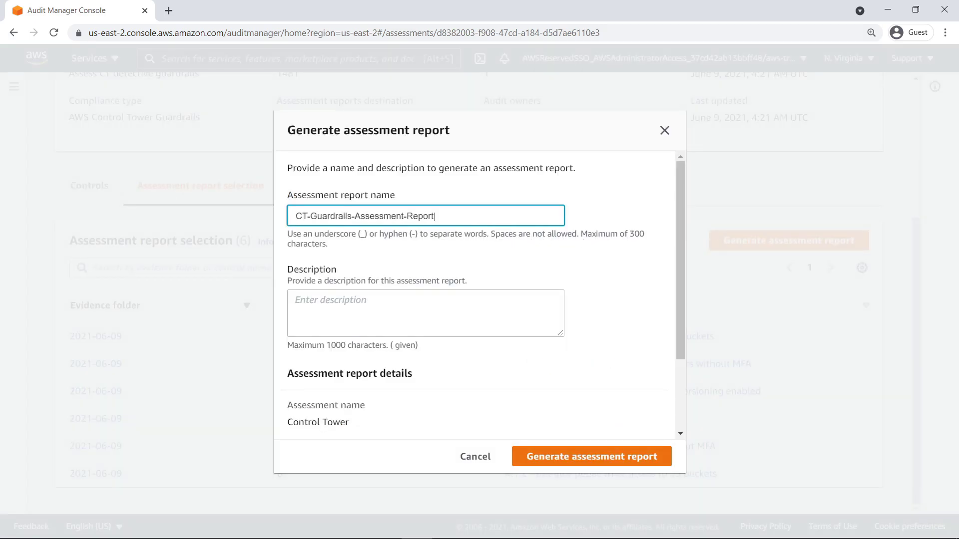
{"action": "left_click", "coordinate": [360, 257]}
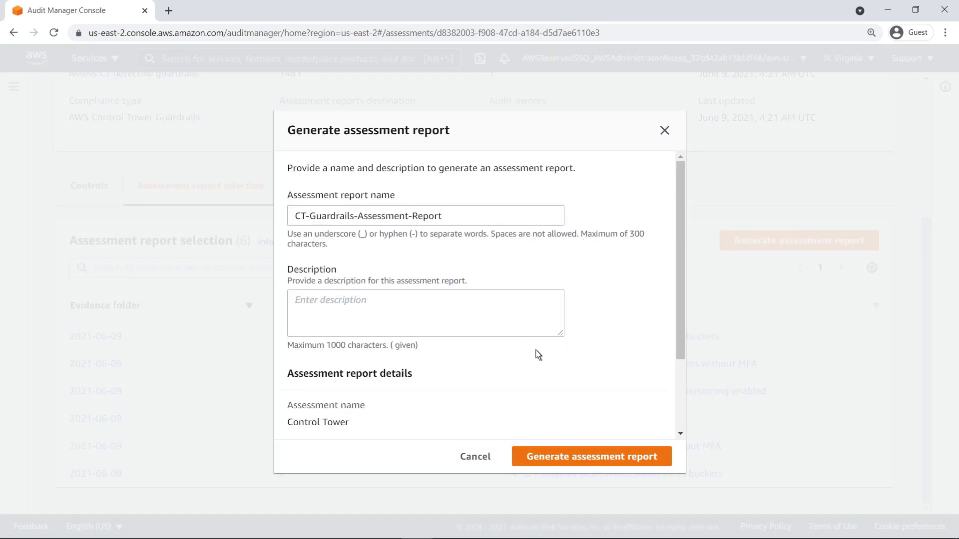
{"action": "scroll", "coordinate": [681, 431], "scroll_direction": "down", "scroll_amount": 2}
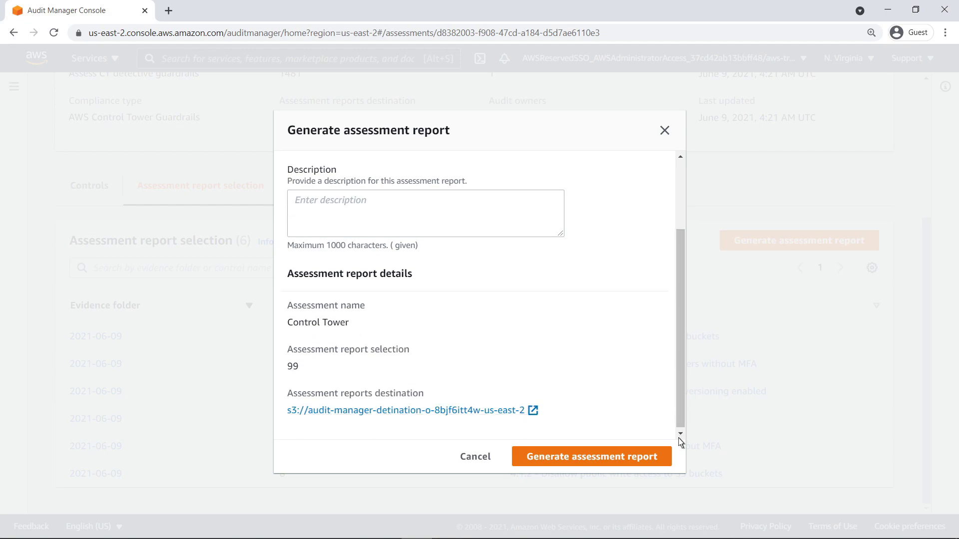
{"action": "left_click", "coordinate": [669, 461]}
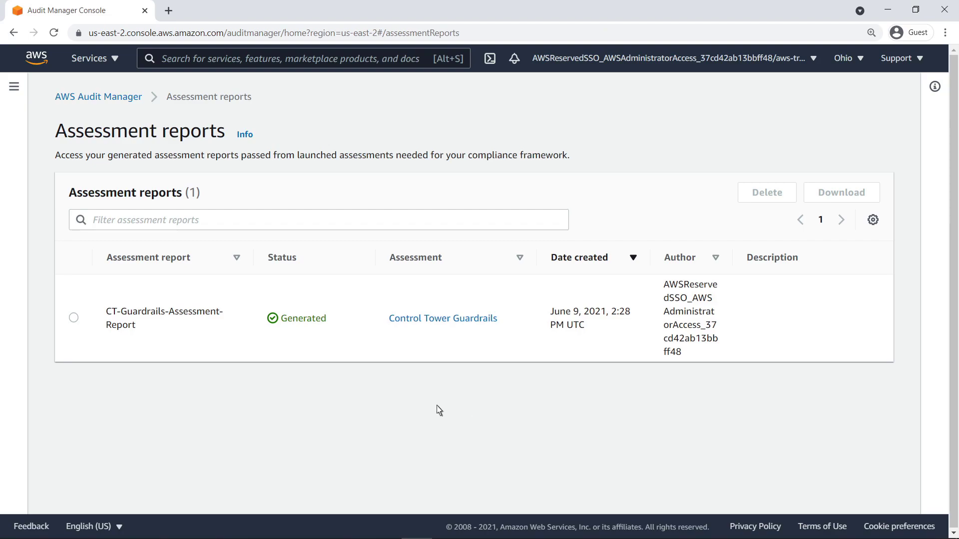
Download the CT-Guardrails-Assessment-Report and open the AssessmentReportSummary PDF from its extracted folder.
{"action": "left_click", "coordinate": [73, 318]}
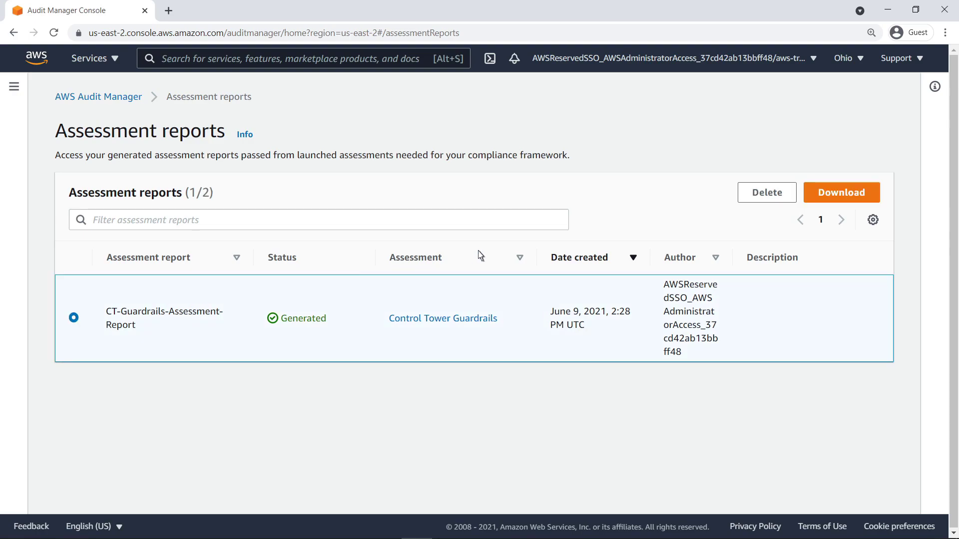
{"action": "left_click", "coordinate": [815, 194]}
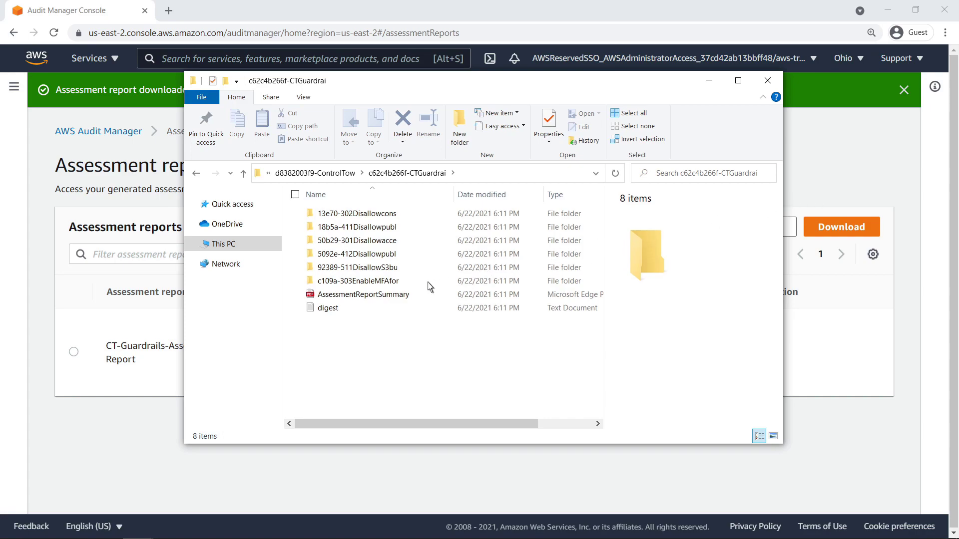
{"action": "double_click", "coordinate": [358, 298]}
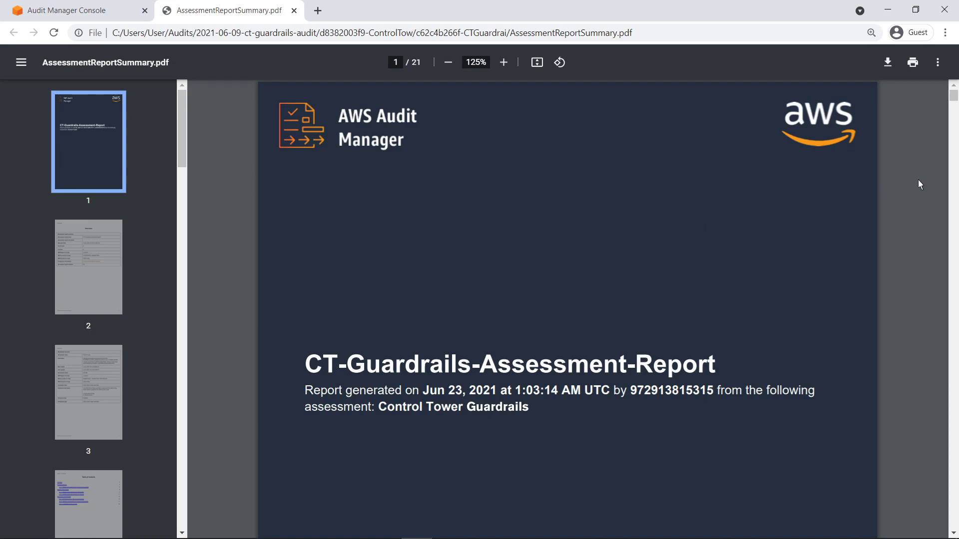
Go to section 5.1.1 from the PDF's table of contents and examine the compliance check status of its evidence.
{"action": "left_click_drag", "start_coordinate": [954, 96], "coordinate": [954, 159]}
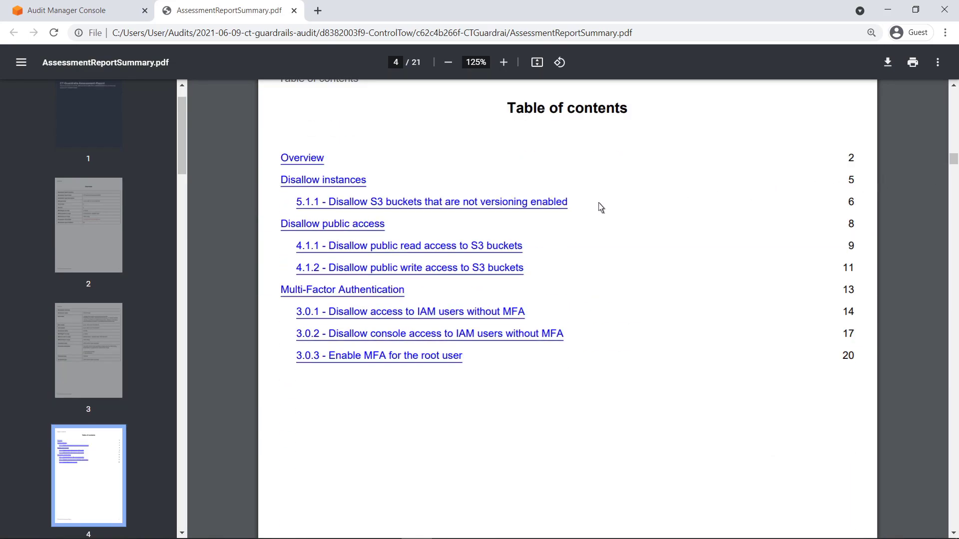
{"action": "left_click", "coordinate": [565, 209]}
{"action": "left_click_drag", "start_coordinate": [953, 198], "coordinate": [953, 220]}
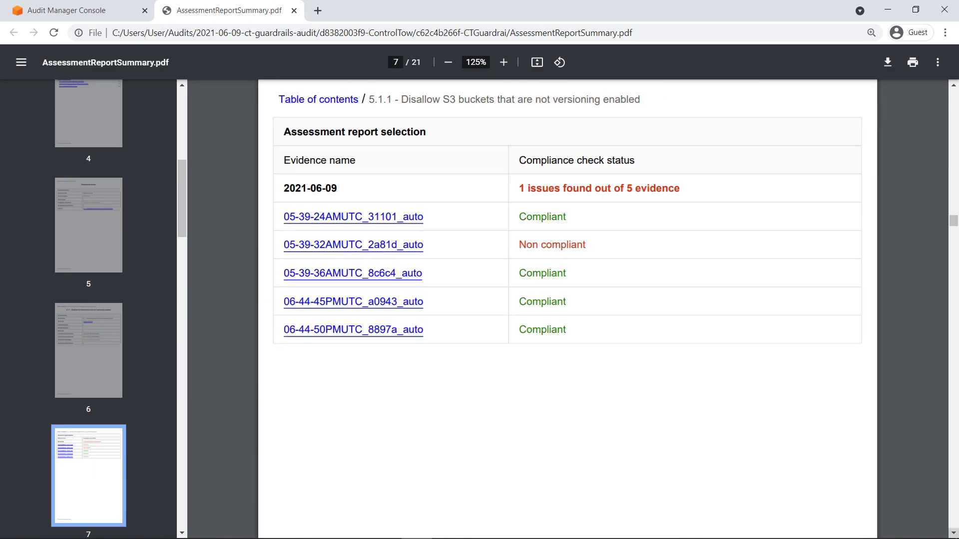